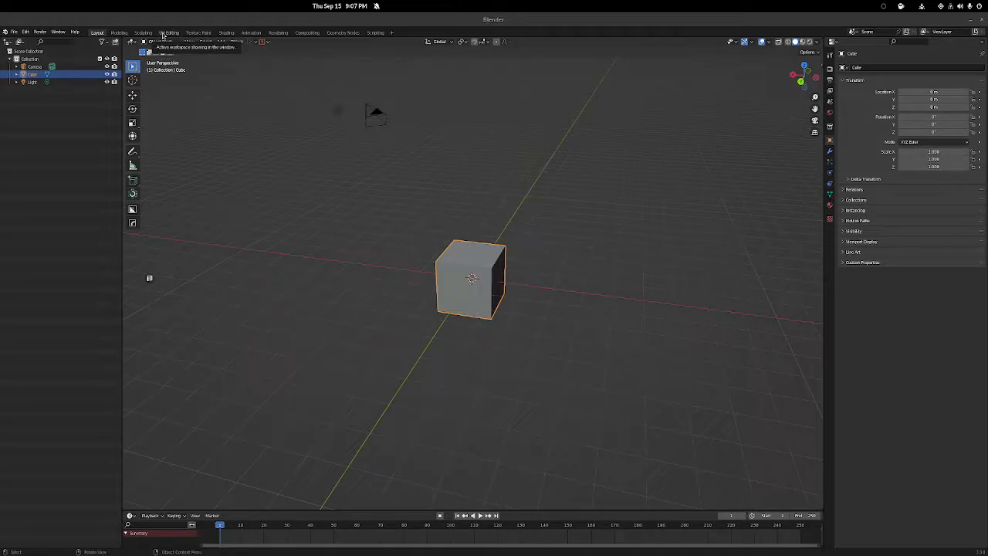
Open the UV Editing workspace for the cube and turn on UV sync selection
{"action": "left_click", "coordinate": [165, 33]}
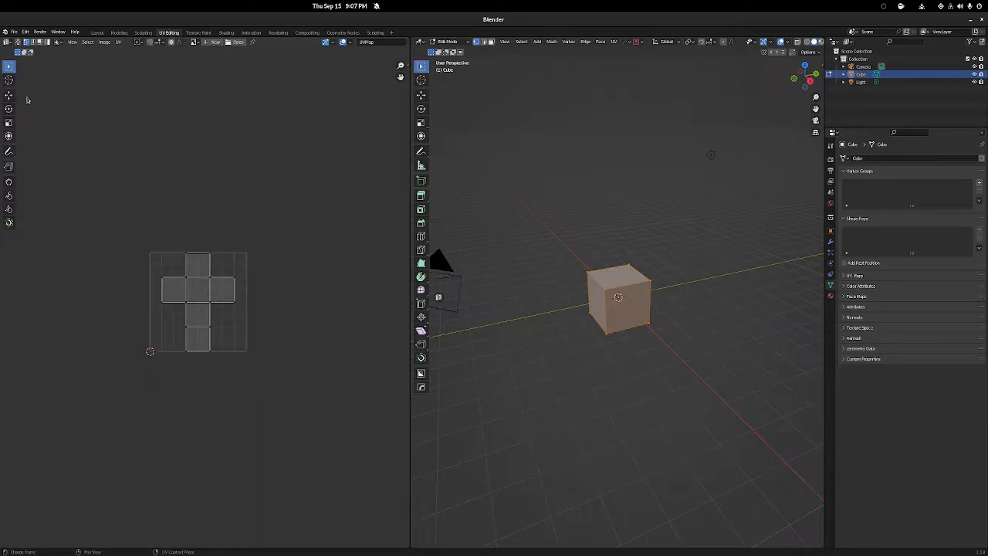
{"action": "scroll", "coordinate": [159, 298], "scroll_direction": "up", "scroll_amount": 4}
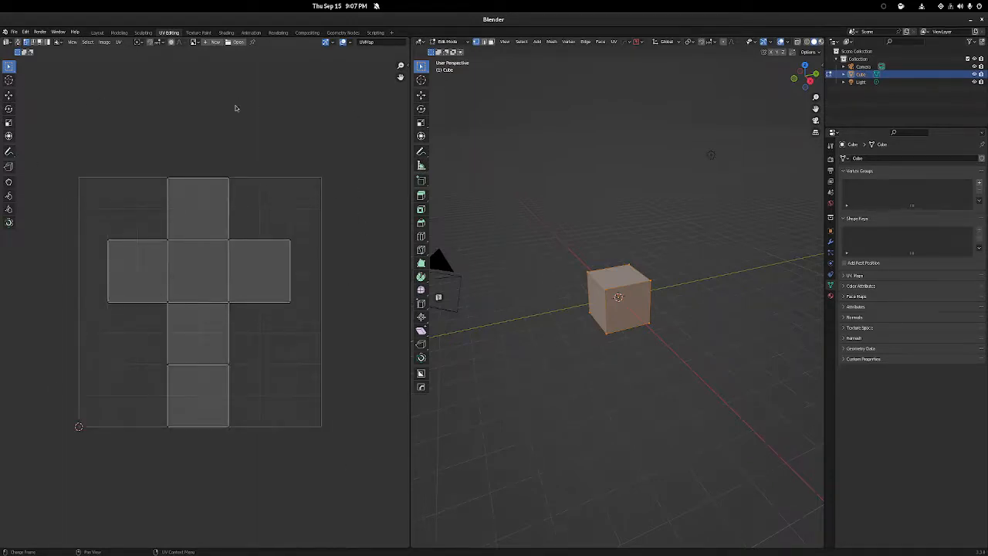
{"action": "scroll", "coordinate": [664, 276], "scroll_direction": "up", "scroll_amount": 6}
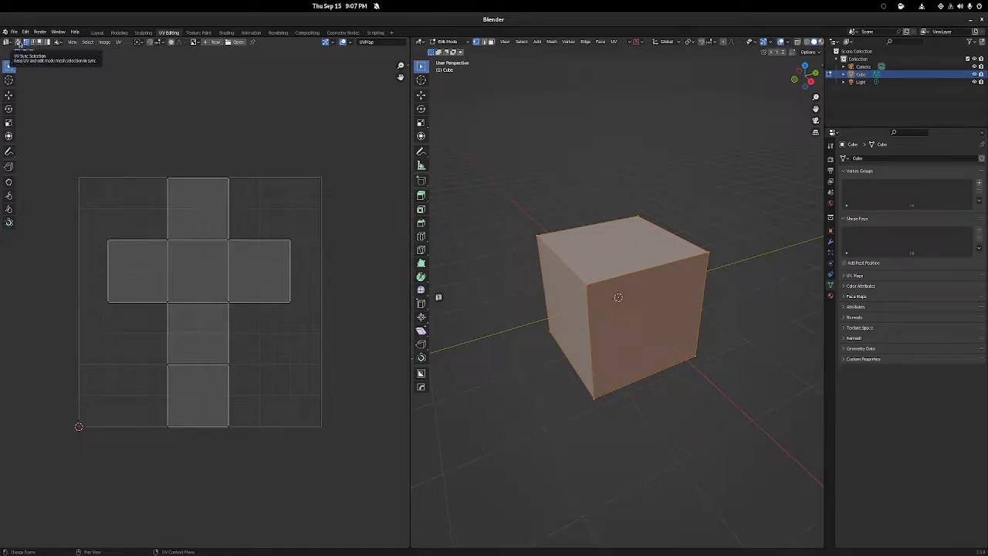
{"action": "left_click", "coordinate": [18, 42]}
{"action": "left_click", "coordinate": [19, 42]}
{"action": "left_click", "coordinate": [18, 41]}
{"action": "left_click", "coordinate": [18, 42]}
{"action": "left_click", "coordinate": [18, 42]}
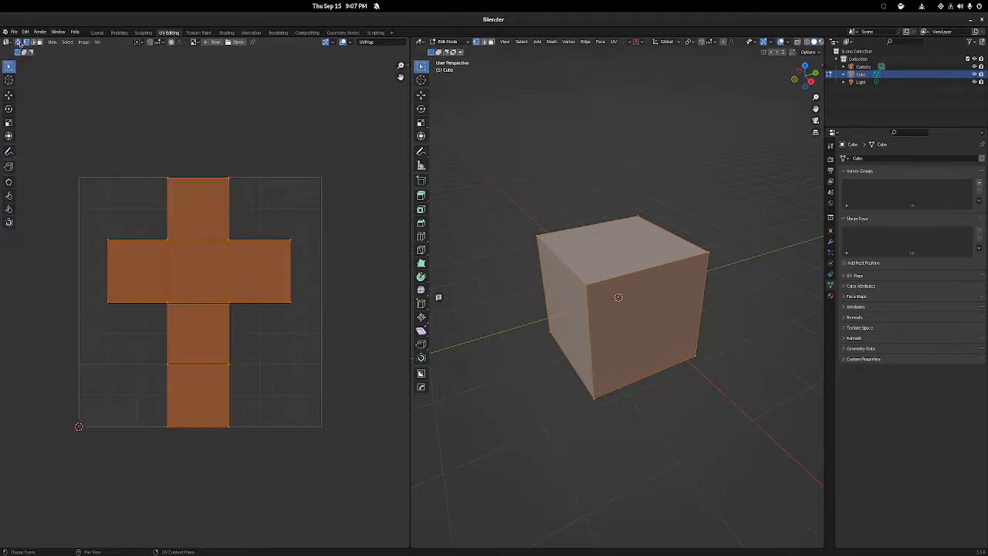
Deselect all of the cube's geometry and turn off UV sync selection
{"action": "key", "text": "alt+a"}
{"action": "key", "text": "a"}
{"action": "key", "text": "alt+a"}
{"action": "left_click", "coordinate": [19, 41]}
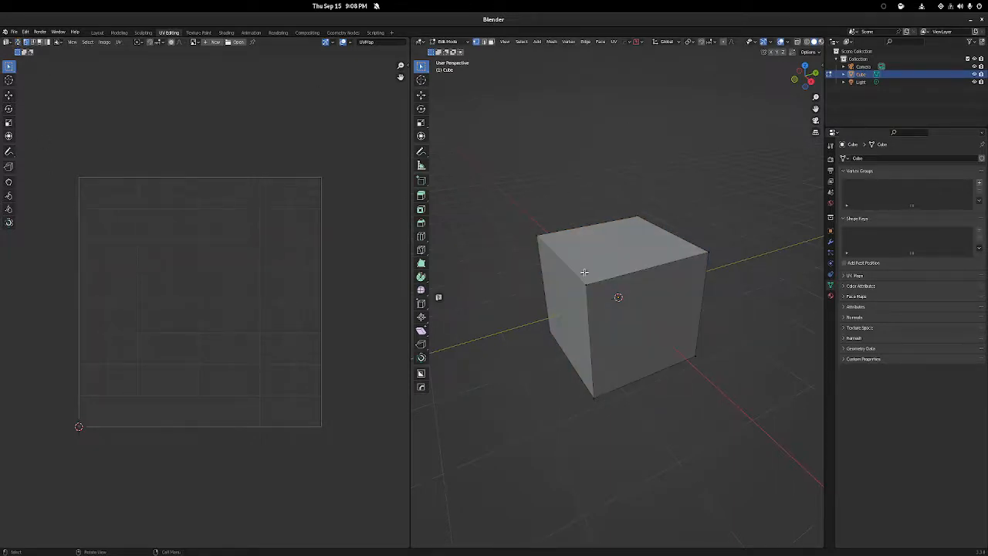
Select individual cube faces in the 3D viewport to examine their matching UV faces, and clear the selection
{"action": "left_click", "coordinate": [584, 272]}
{"action": "left_click", "coordinate": [604, 307]}
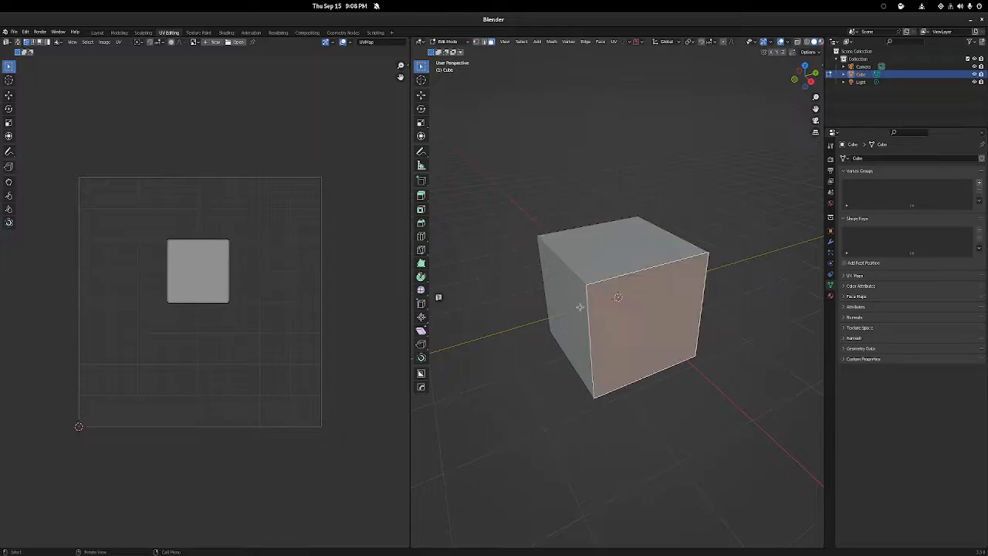
{"action": "left_click", "coordinate": [579, 306]}
{"action": "left_click", "coordinate": [652, 245]}
{"action": "left_click", "coordinate": [550, 151]}
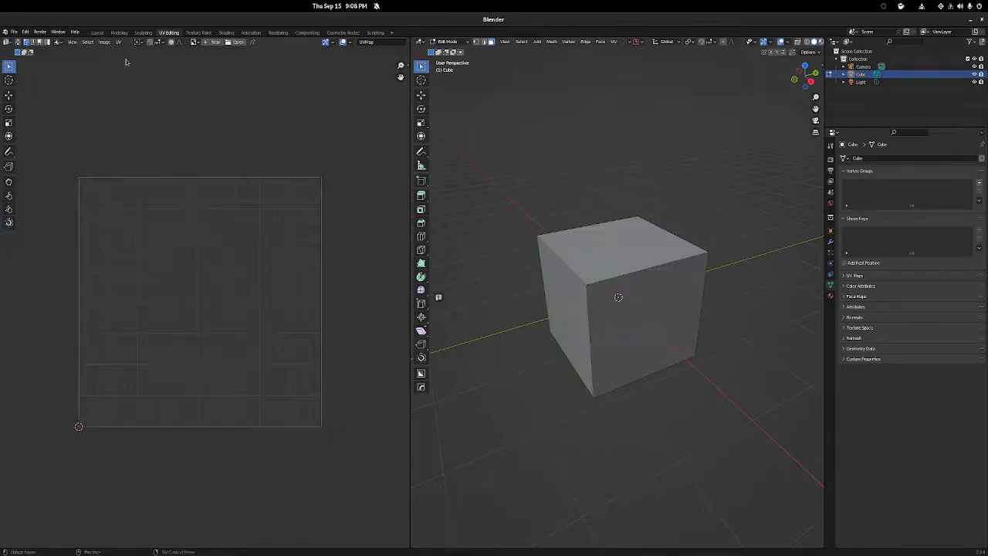
Turn UV sync selection back on, try the edge and face selection modes, and set vertex selection mode
{"action": "left_click", "coordinate": [17, 44]}
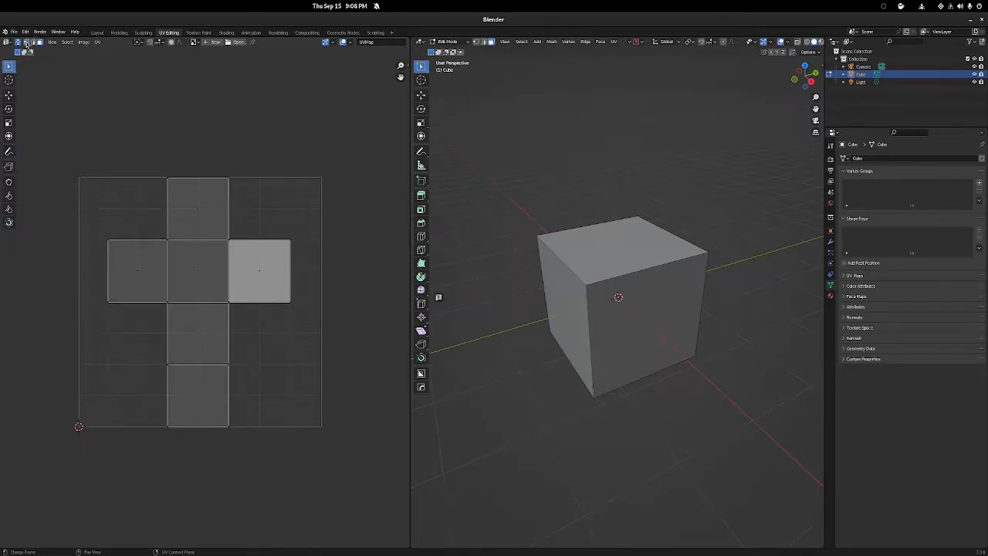
{"action": "left_click", "coordinate": [27, 43]}
{"action": "left_click", "coordinate": [32, 44]}
{"action": "left_click", "coordinate": [38, 44]}
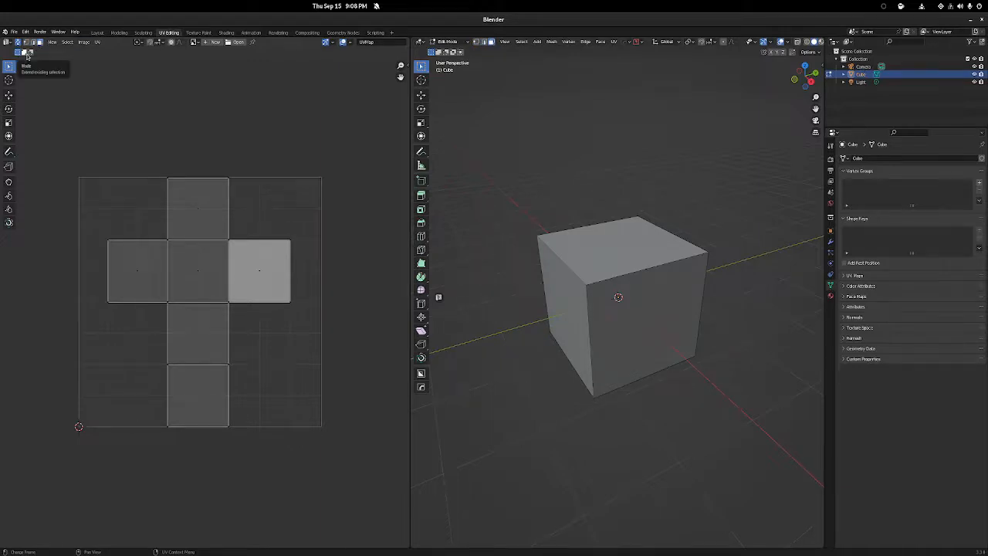
{"action": "left_click", "coordinate": [55, 42]}
{"action": "left_click", "coordinate": [54, 43]}
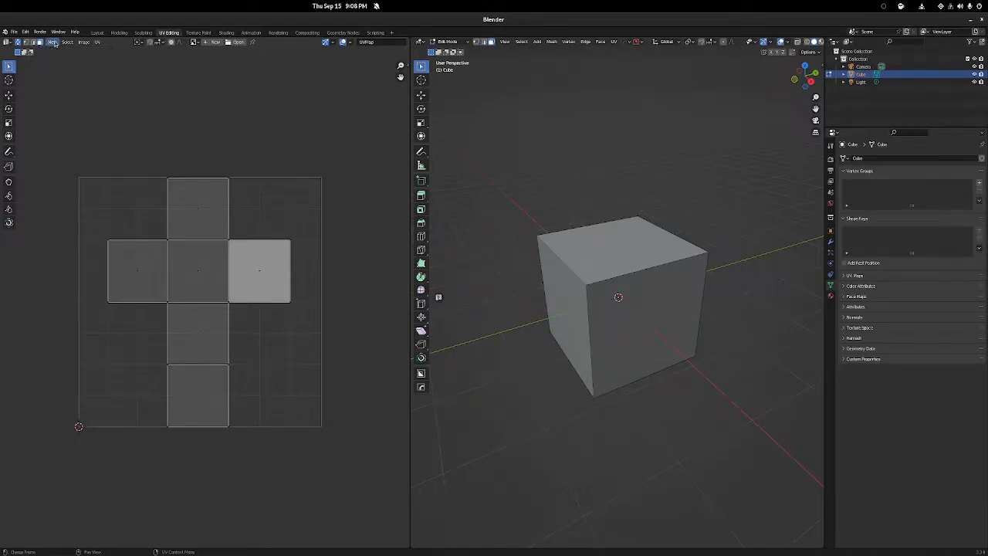
{"action": "left_click", "coordinate": [26, 42]}
{"action": "left_click", "coordinate": [84, 42]}
{"action": "mouse_move", "coordinate": [98, 43]}
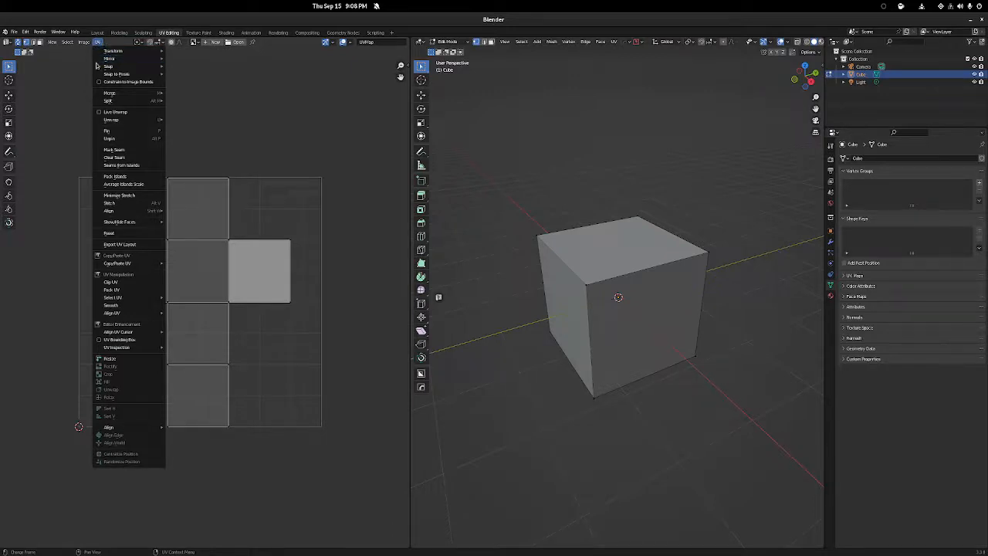
Show the UV editor's sidebar and expand Magic UV's Copy/Paste UV, UV Manipulation and Editor Enhancement tools
{"action": "key", "text": "n"}
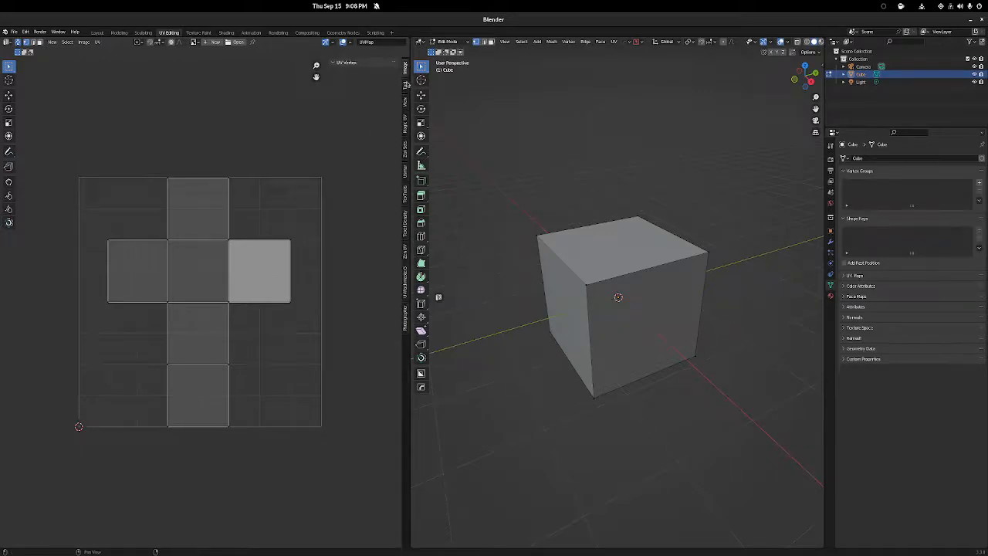
{"action": "left_click", "coordinate": [406, 89]}
{"action": "left_click", "coordinate": [406, 121]}
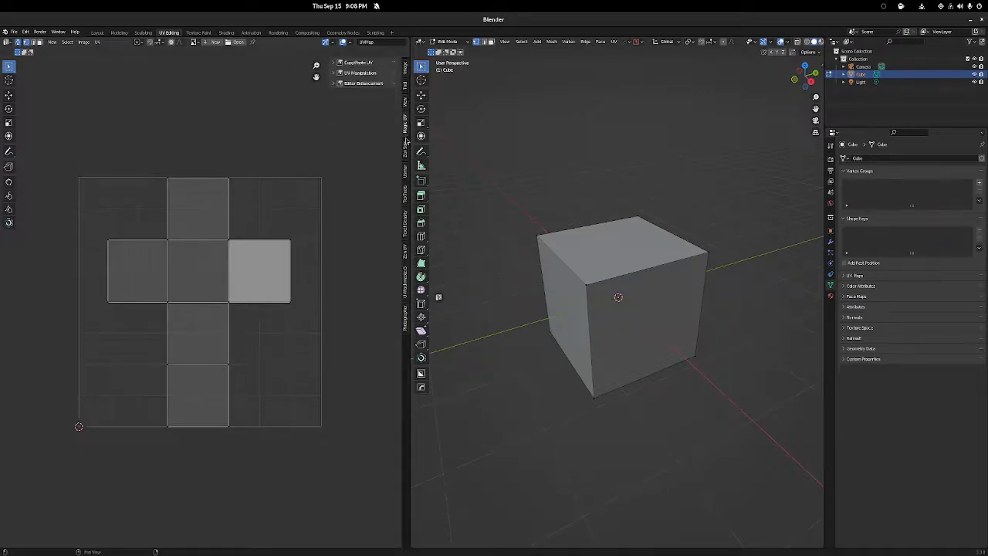
{"action": "left_click", "coordinate": [406, 145]}
{"action": "left_click", "coordinate": [406, 126]}
{"action": "left_click", "coordinate": [332, 63]}
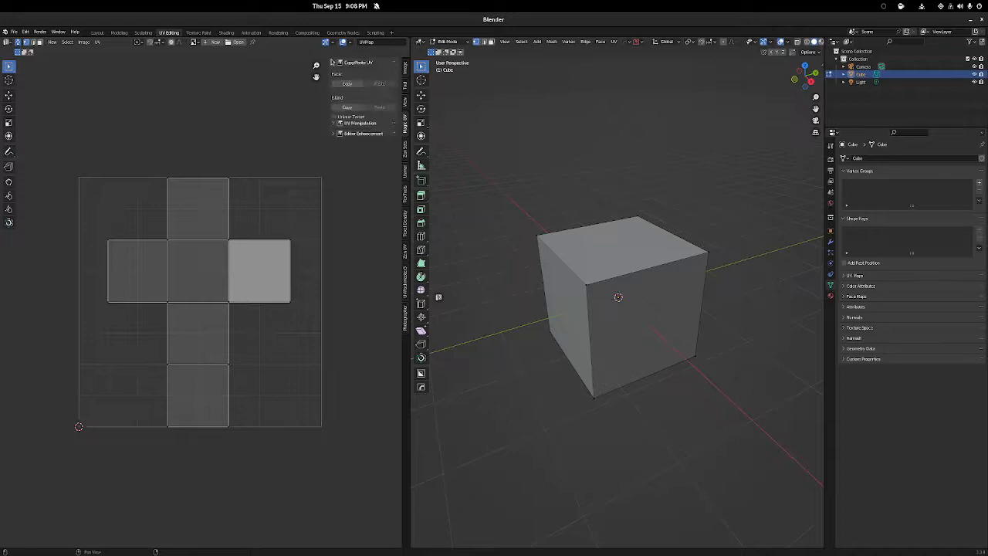
{"action": "left_click", "coordinate": [335, 129]}
{"action": "left_click", "coordinate": [335, 212]}
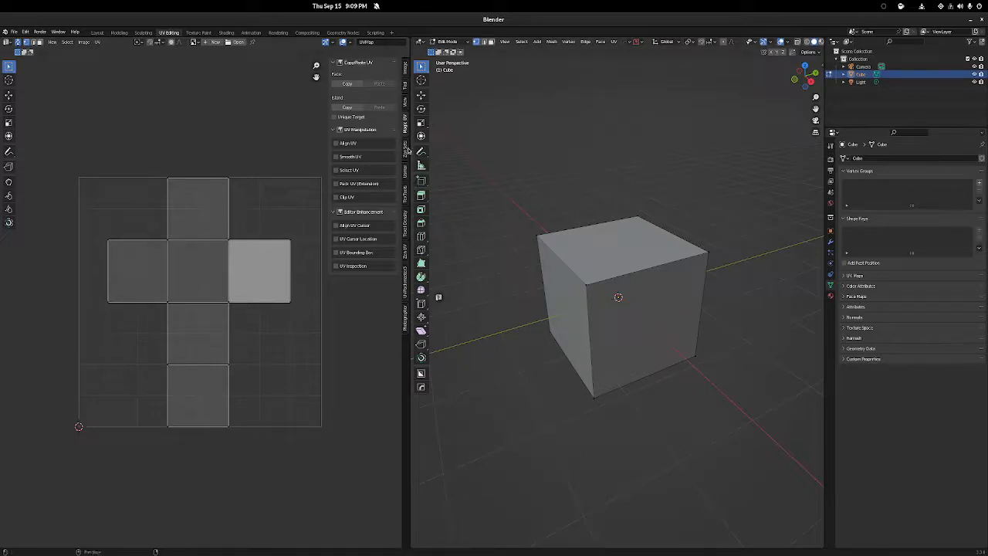
Look through the Zen Sets and TexTools add-on options and expand the TexTools UV Layout tools
{"action": "left_click", "coordinate": [406, 149]}
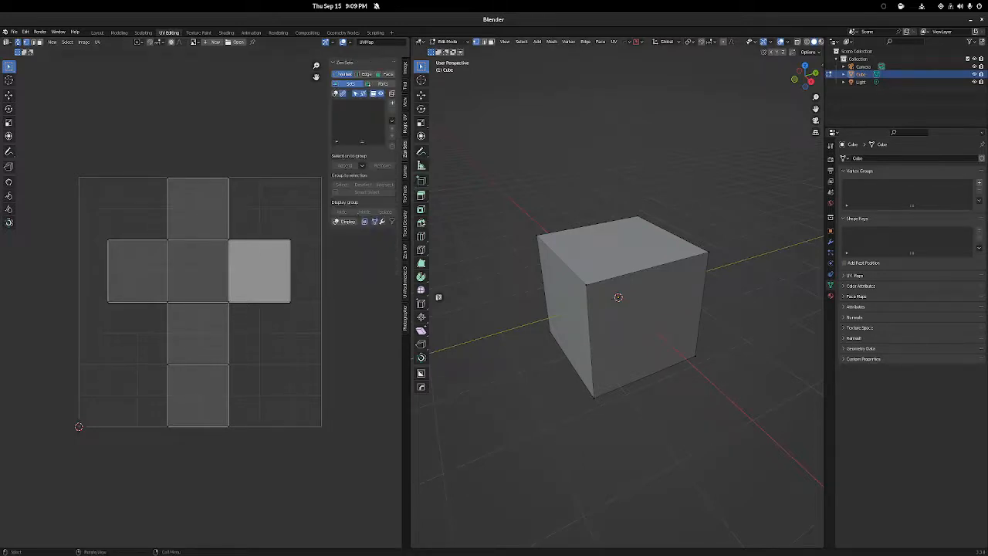
{"action": "left_click", "coordinate": [405, 178]}
{"action": "left_click", "coordinate": [402, 193]}
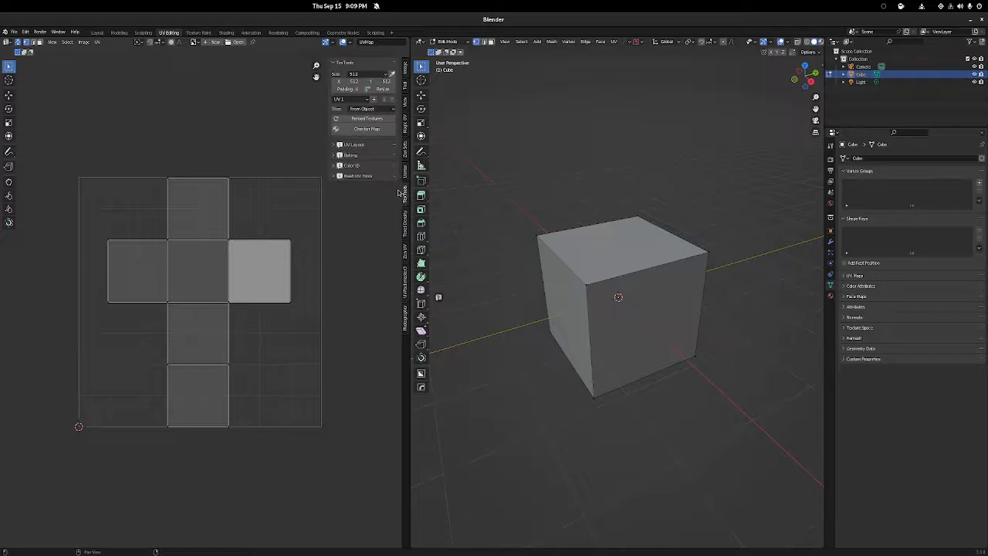
{"action": "left_click", "coordinate": [359, 145]}
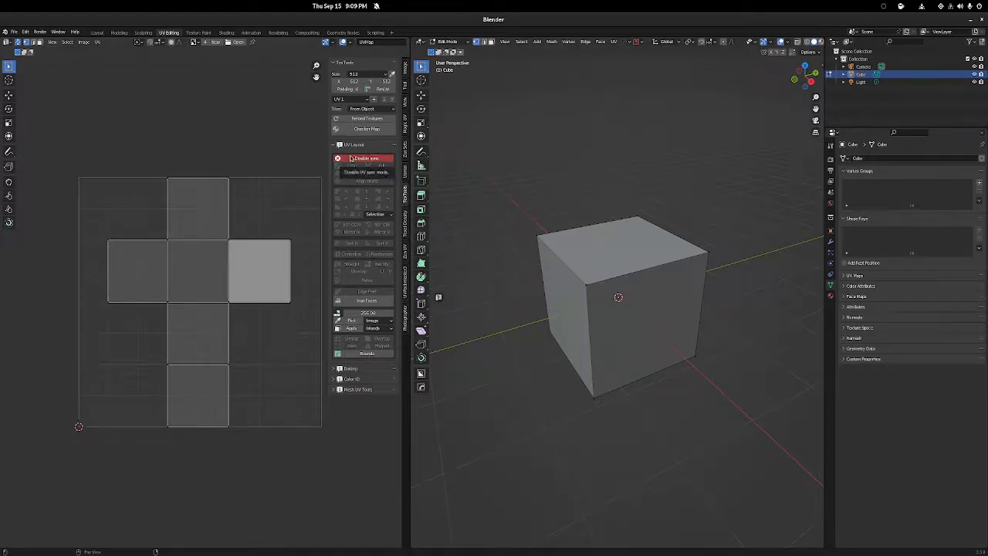
Switch UV sync selection off and on to compare the TexTools options, and return the sidebar to the image properties
{"action": "left_click", "coordinate": [18, 42]}
{"action": "left_click", "coordinate": [18, 42]}
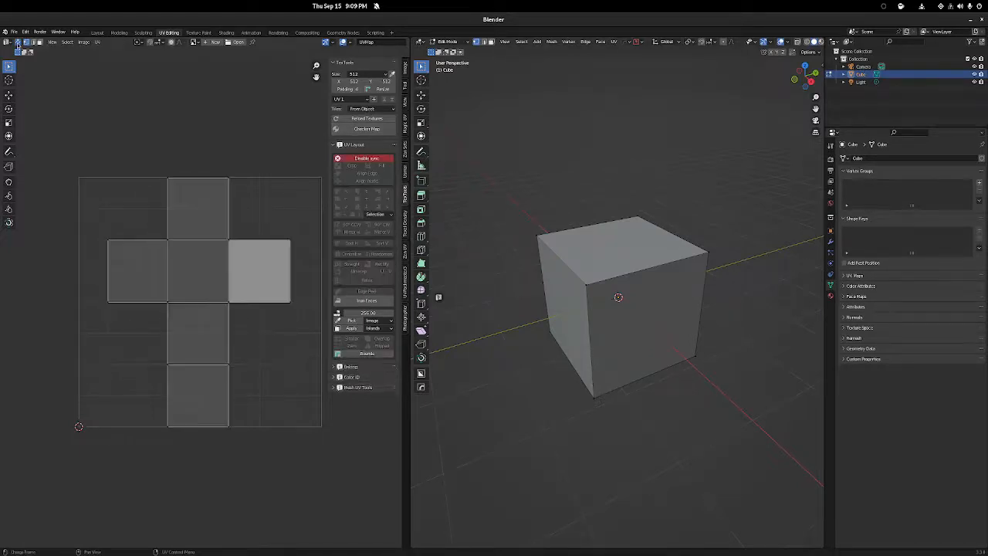
{"action": "left_click", "coordinate": [18, 42]}
{"action": "left_click", "coordinate": [18, 42]}
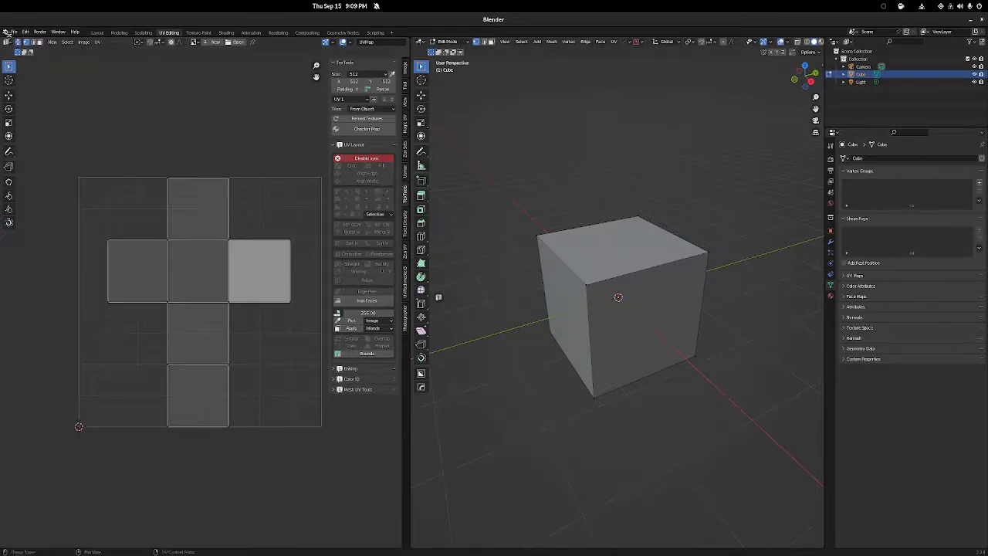
{"action": "left_click", "coordinate": [406, 73]}
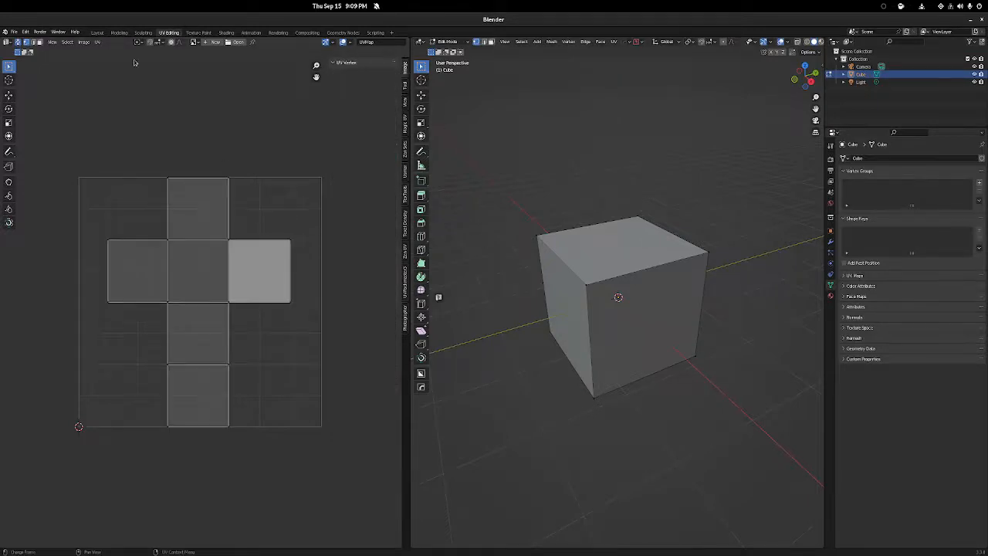
Try the Display Stretch overlay with the Angle option on the cube's UVs and turn it off again
{"action": "left_click", "coordinate": [97, 42]}
{"action": "left_click", "coordinate": [332, 42]}
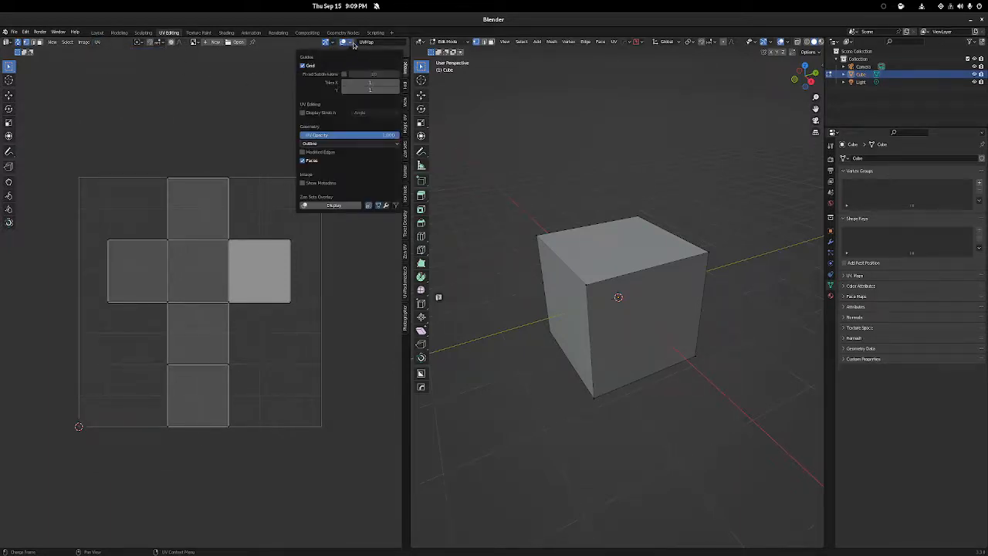
{"action": "left_click", "coordinate": [351, 43]}
{"action": "left_click", "coordinate": [303, 113]}
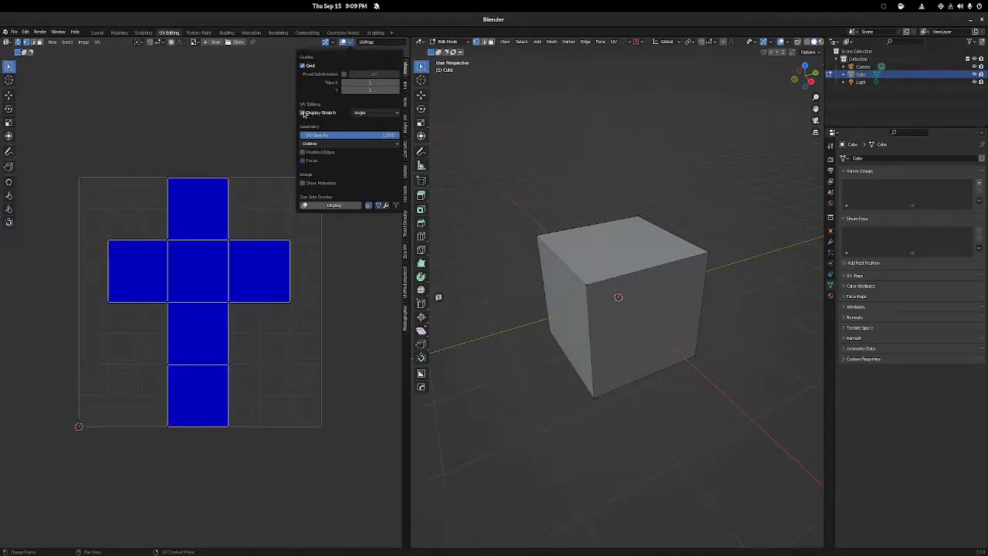
{"action": "left_click", "coordinate": [303, 113]}
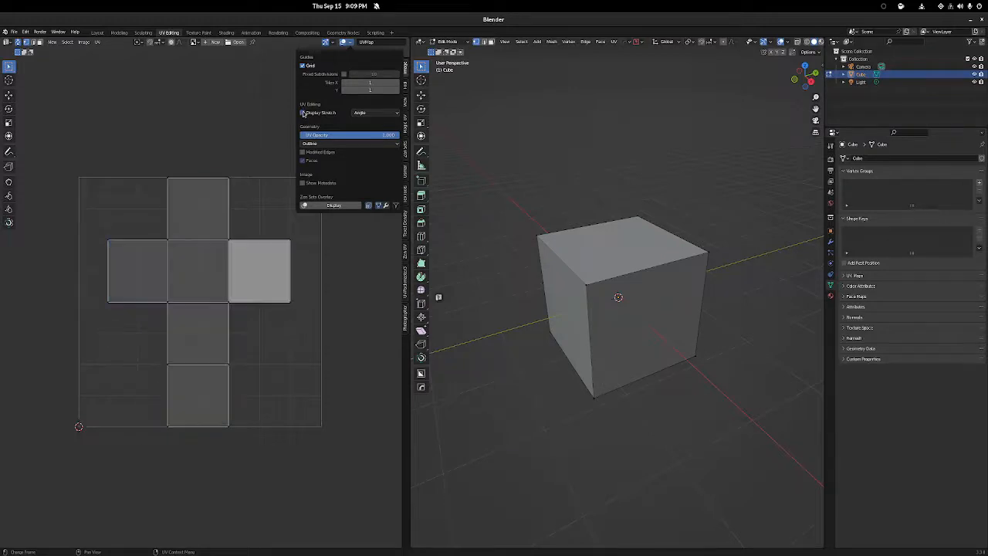
{"action": "left_click", "coordinate": [303, 114]}
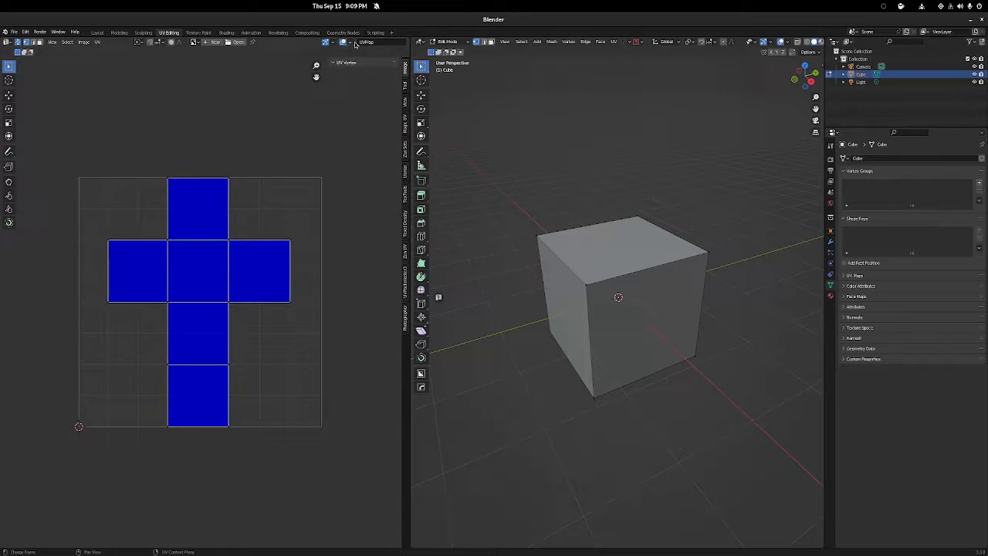
{"action": "left_click", "coordinate": [344, 42]}
{"action": "left_click", "coordinate": [344, 42]}
{"action": "left_click", "coordinate": [350, 42]}
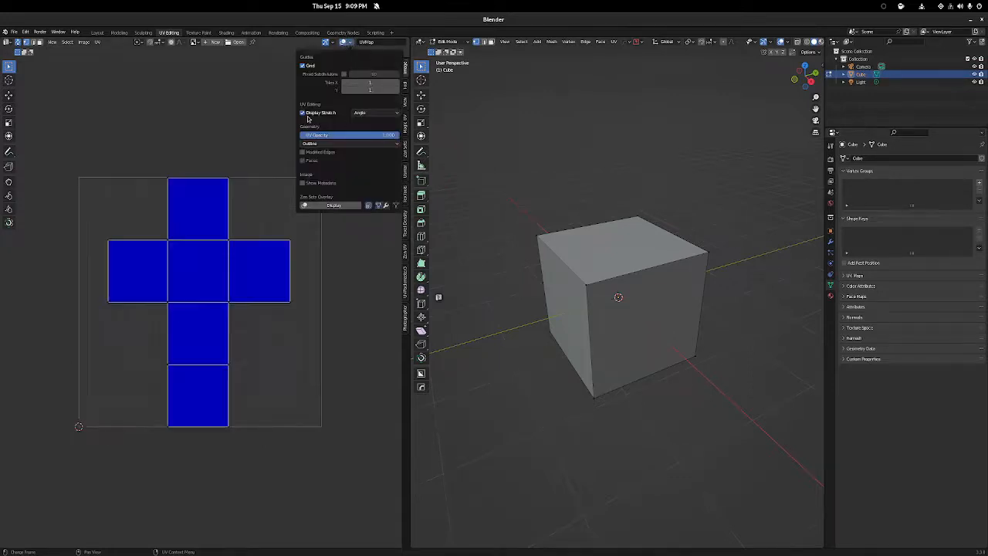
{"action": "left_click", "coordinate": [303, 112]}
{"action": "left_click", "coordinate": [352, 43]}
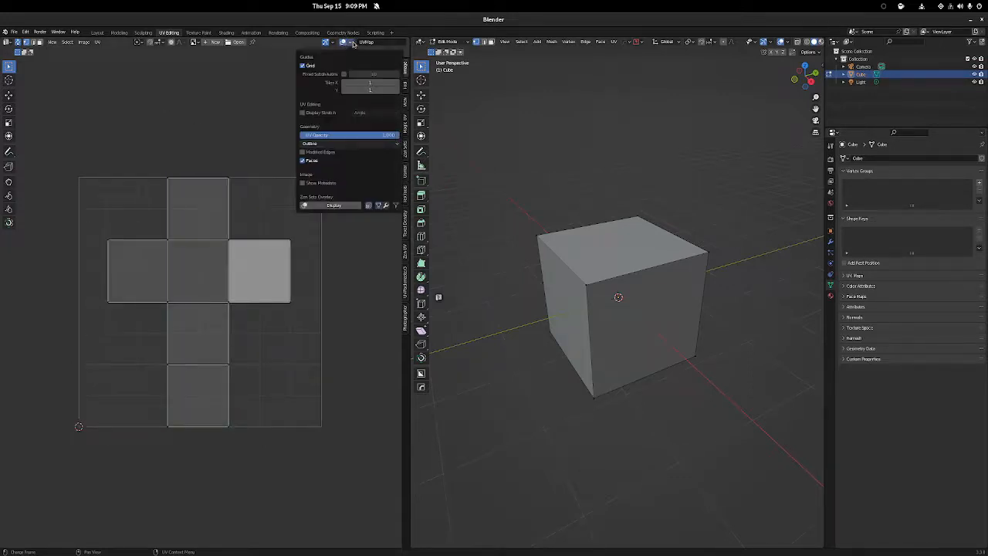
Set the UV grid overlay to 3 tiles in both X and Y
{"action": "left_click", "coordinate": [397, 82]}
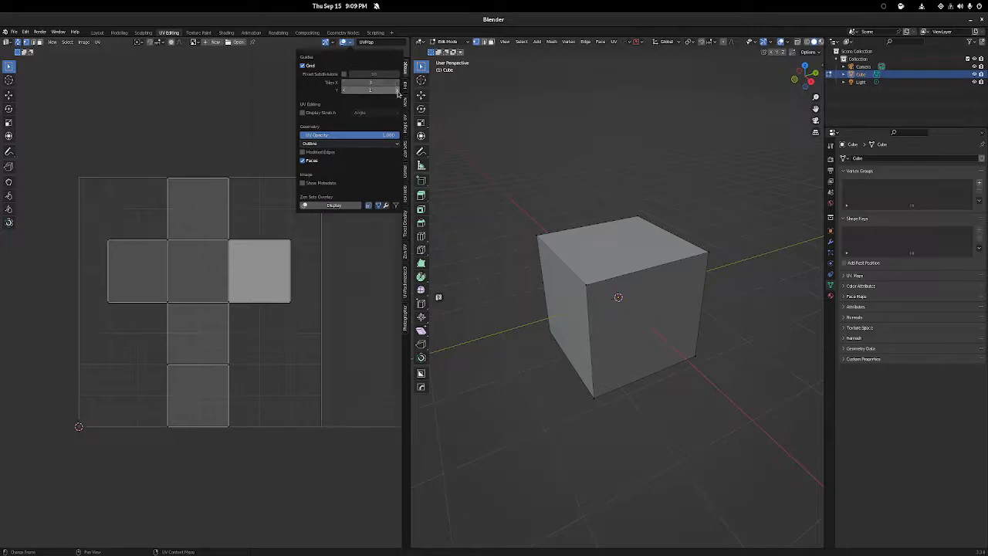
{"action": "left_click", "coordinate": [397, 91]}
{"action": "left_click", "coordinate": [397, 91]}
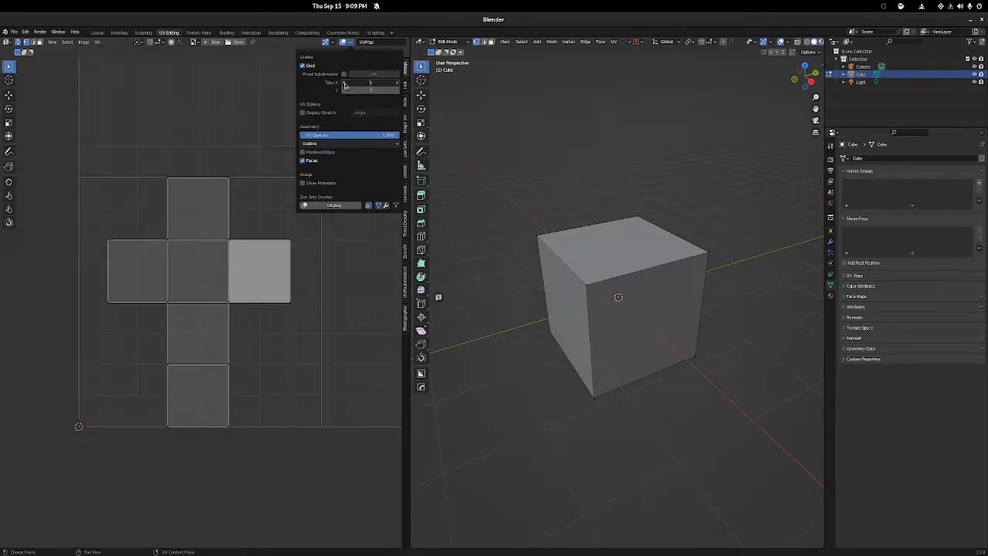
{"action": "left_click", "coordinate": [344, 82]}
{"action": "left_click", "coordinate": [397, 82]}
{"action": "left_click", "coordinate": [344, 91]}
{"action": "left_click", "coordinate": [344, 91]}
{"action": "left_click", "coordinate": [397, 91]}
{"action": "left_click", "coordinate": [397, 91]}
Toggle the UV grid's Fixed Subdivisions option on and off to compare the grid display
{"action": "left_click", "coordinate": [345, 74]}
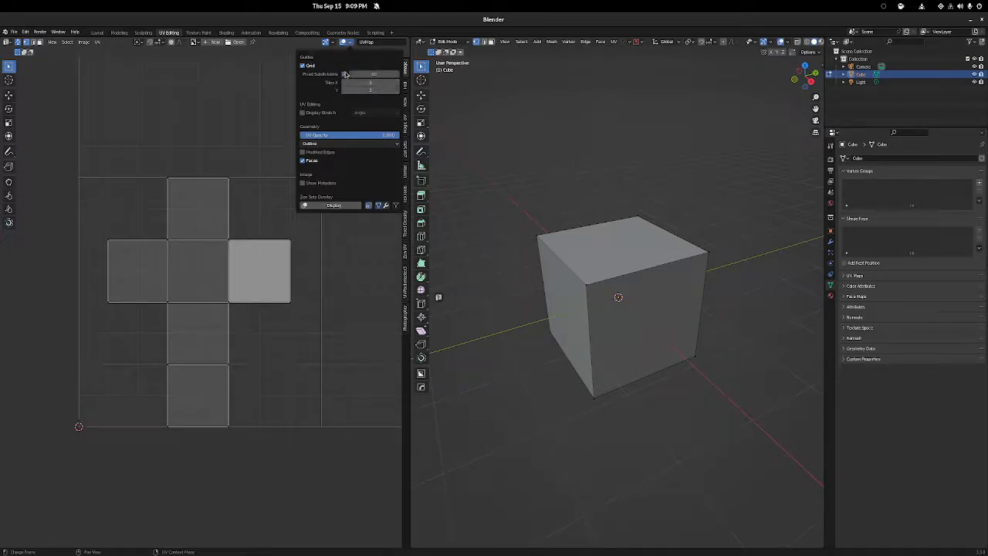
{"action": "left_click", "coordinate": [344, 74]}
{"action": "left_click", "coordinate": [345, 74]}
{"action": "left_click", "coordinate": [345, 74]}
{"action": "left_click", "coordinate": [345, 74]}
{"action": "left_click", "coordinate": [345, 74]}
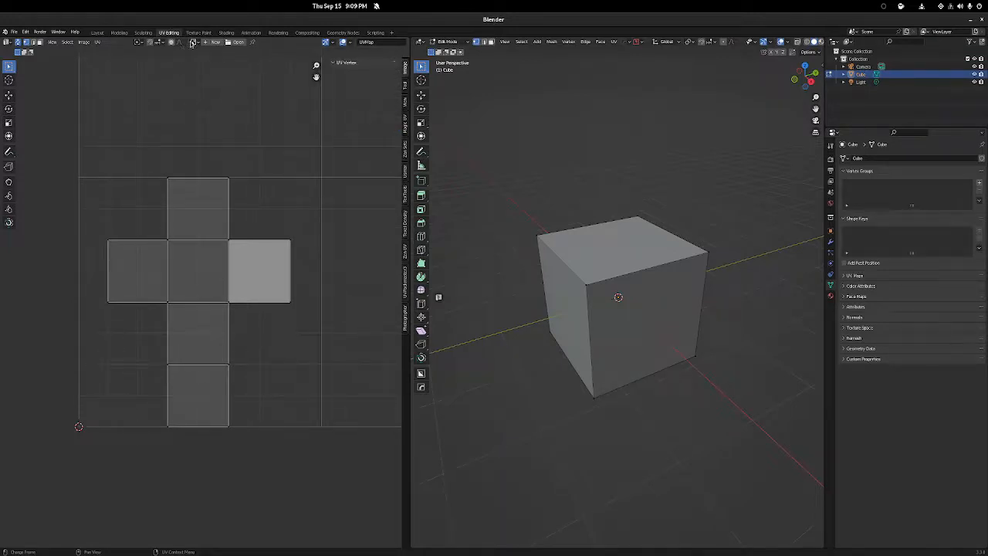
View the UV snapping options, then try moving the upper corner UV vertex with proportional editing enabled
{"action": "left_click", "coordinate": [158, 42]}
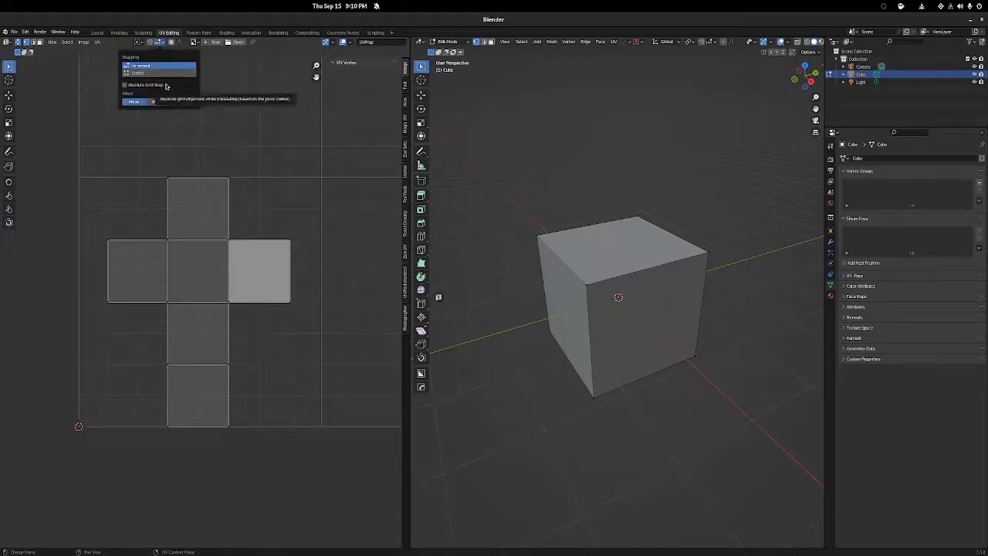
{"action": "left_click", "coordinate": [176, 43]}
{"action": "left_click", "coordinate": [170, 43]}
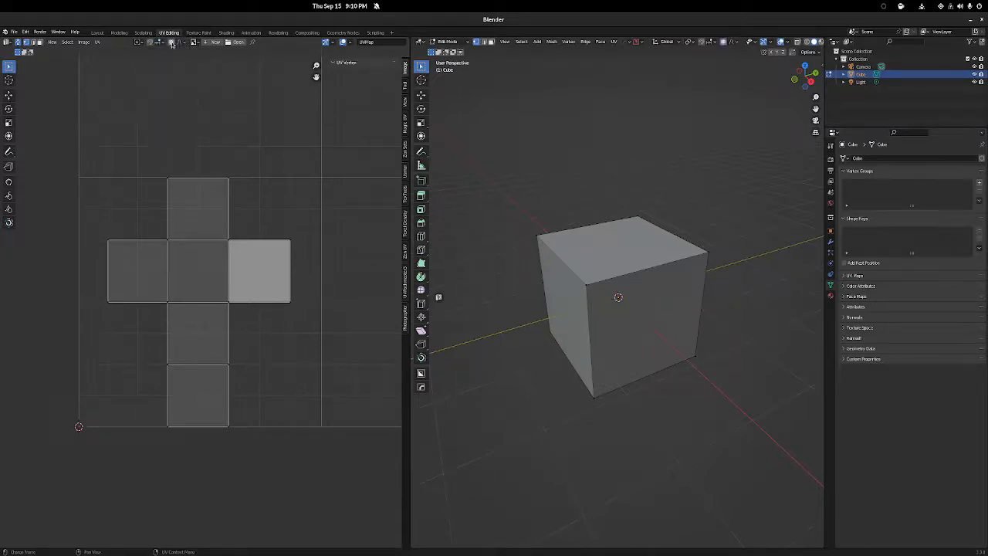
{"action": "left_click", "coordinate": [168, 179]}
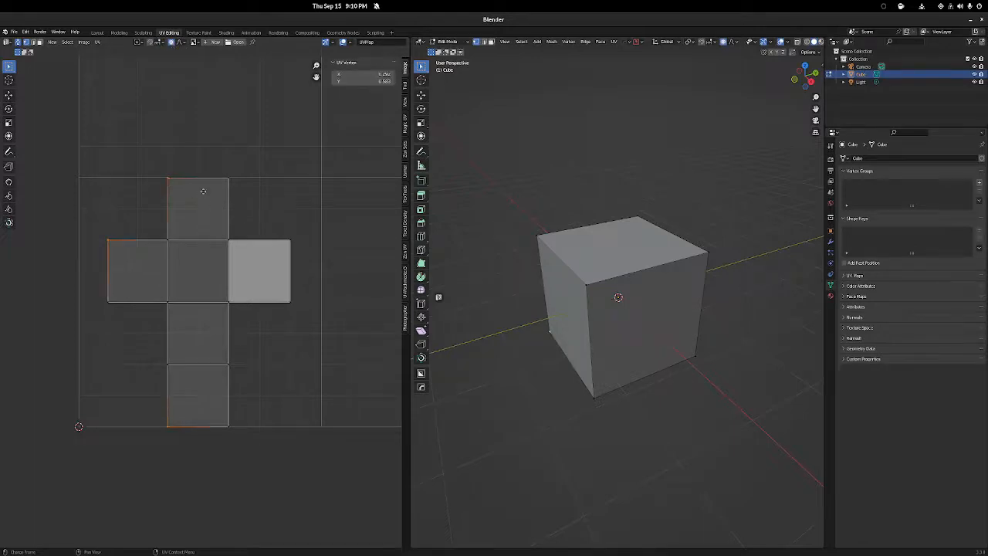
{"action": "key", "text": "g"}
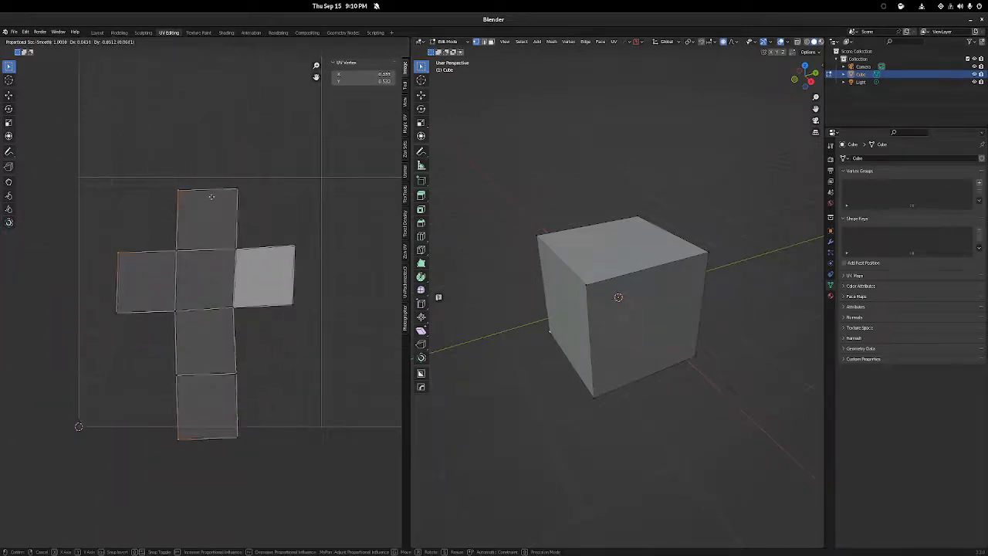
{"action": "key", "text": "Escape"}
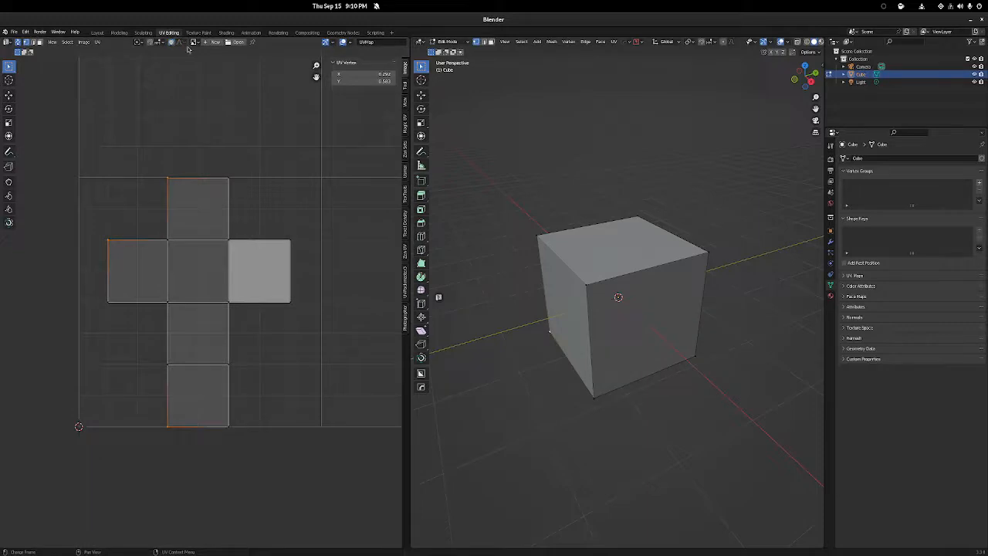
Create a new 1024 x 1024 px image in the UV editor with the UV Grid generated type
{"action": "left_click", "coordinate": [193, 43]}
{"action": "scroll", "coordinate": [170, 152], "scroll_direction": "down", "scroll_amount": 1}
{"action": "middle_click_drag", "start_coordinate": [208, 230], "coordinate": [189, 177]}
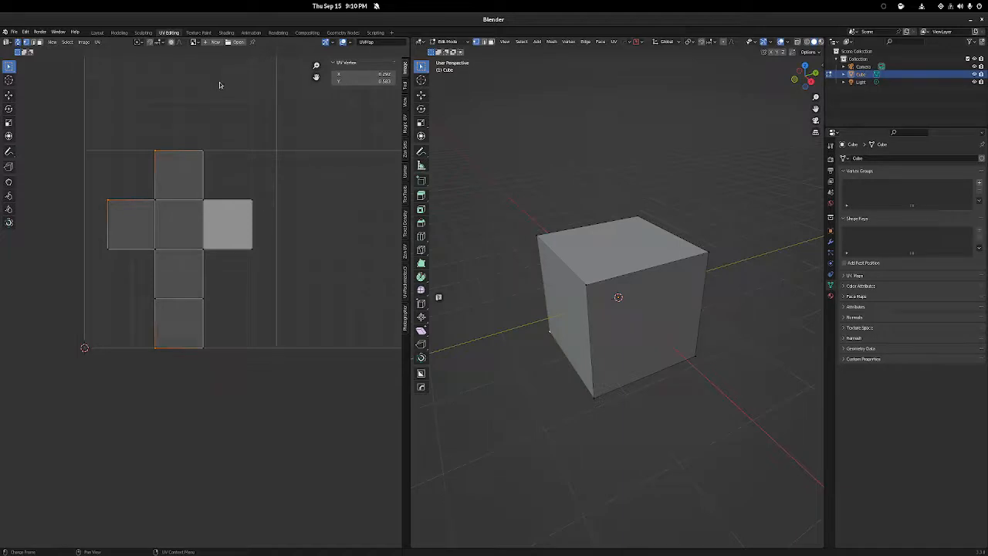
{"action": "left_click", "coordinate": [195, 43]}
{"action": "left_click", "coordinate": [212, 43]}
{"action": "left_click", "coordinate": [244, 99]}
{"action": "left_click", "coordinate": [236, 108]}
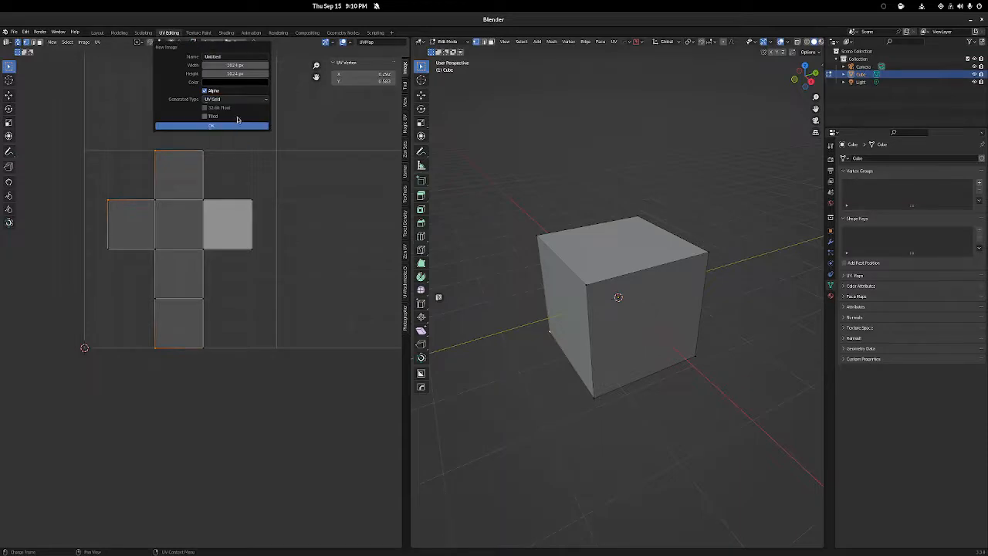
{"action": "left_click", "coordinate": [232, 128]}
Select all of the cube's UVs and examine the layout over the checker image
{"action": "scroll", "coordinate": [196, 301], "scroll_direction": "down", "scroll_amount": 8}
{"action": "scroll", "coordinate": [196, 302], "scroll_direction": "up", "scroll_amount": 3}
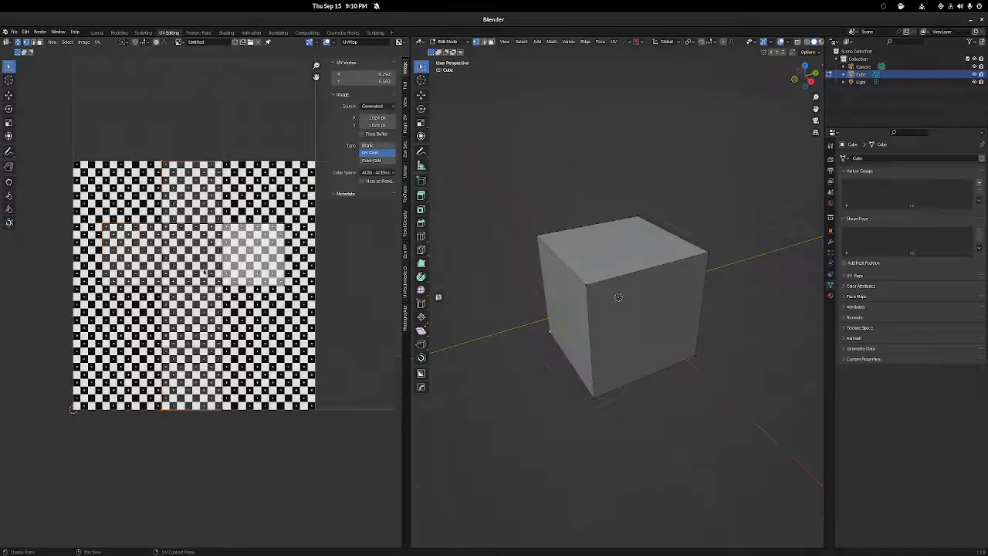
{"action": "scroll", "coordinate": [220, 252], "scroll_direction": "up", "scroll_amount": 5}
{"action": "scroll", "coordinate": [121, 169], "scroll_direction": "down", "scroll_amount": 6}
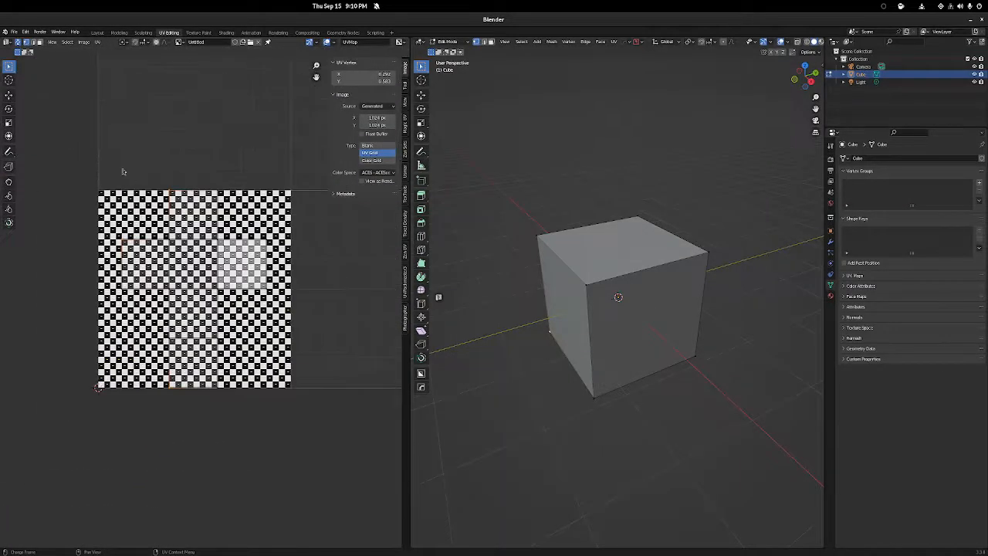
{"action": "key", "text": "a"}
{"action": "scroll", "coordinate": [199, 280], "scroll_direction": "up", "scroll_amount": 6}
{"action": "scroll", "coordinate": [199, 280], "scroll_direction": "up", "scroll_amount": 6}
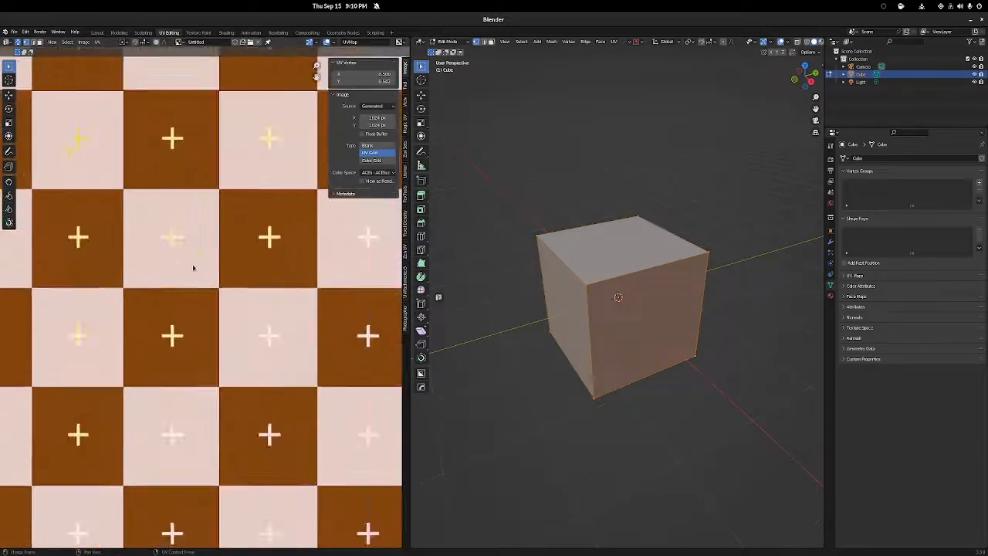
{"action": "scroll", "coordinate": [193, 267], "scroll_direction": "down", "scroll_amount": 12}
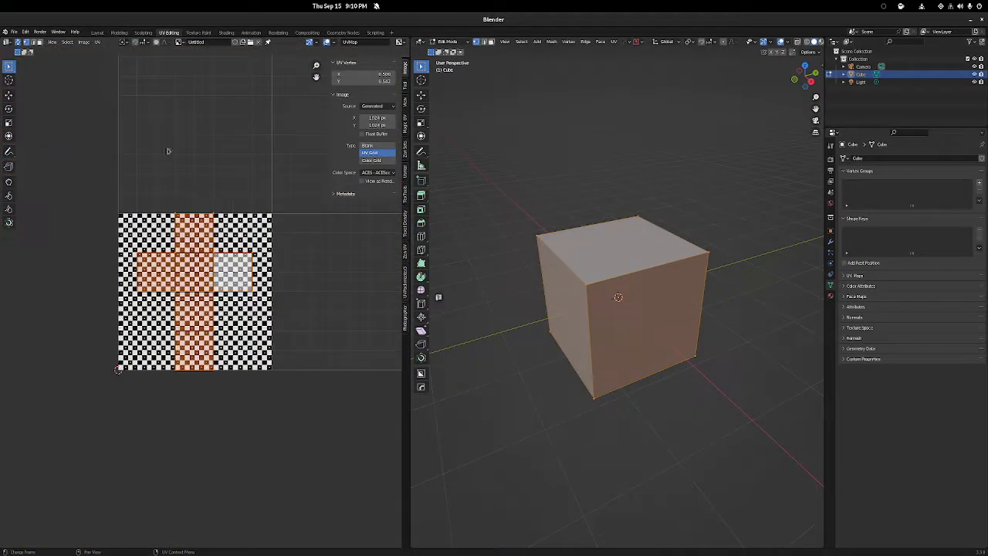
Show the TexTools options beside the UVs and widen the 3D viewport by narrowing the UV editor
{"action": "left_click", "coordinate": [406, 191]}
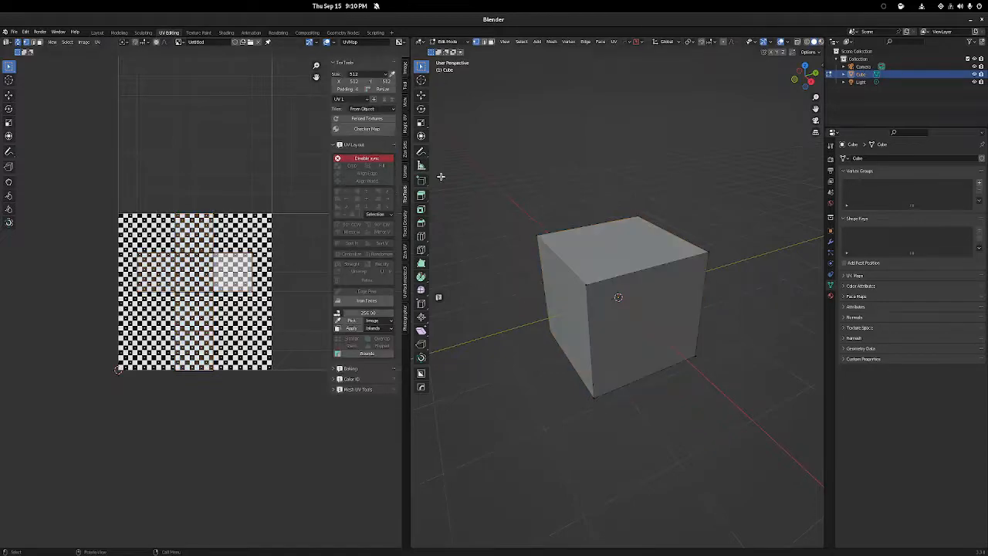
{"action": "left_click", "coordinate": [263, 171]}
{"action": "left_click_drag", "start_coordinate": [410, 169], "coordinate": [247, 171]}
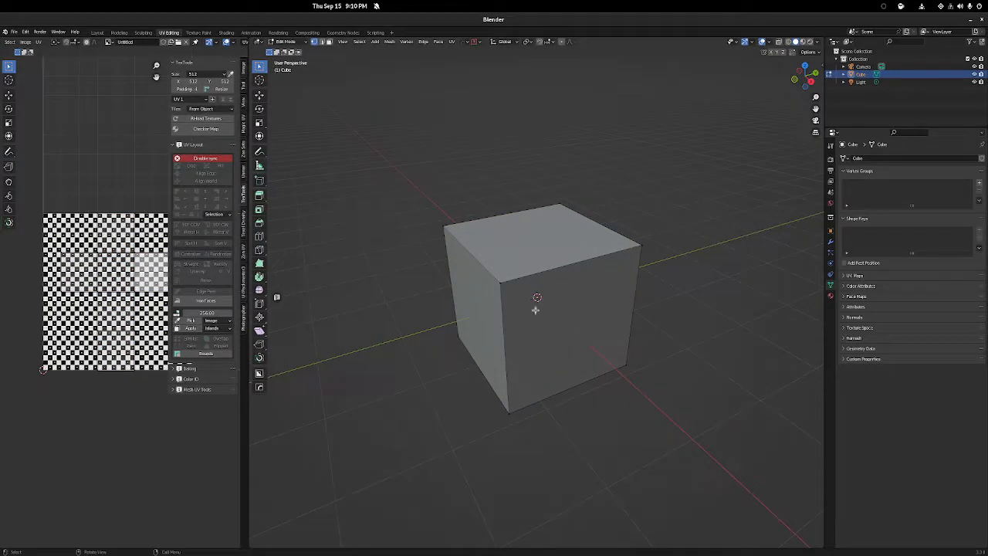
Extrude the cube's top face upward and two adjacent side faces of the new block outward to form an L shape
{"action": "left_click", "coordinate": [503, 265]}
{"action": "key", "text": "e"}
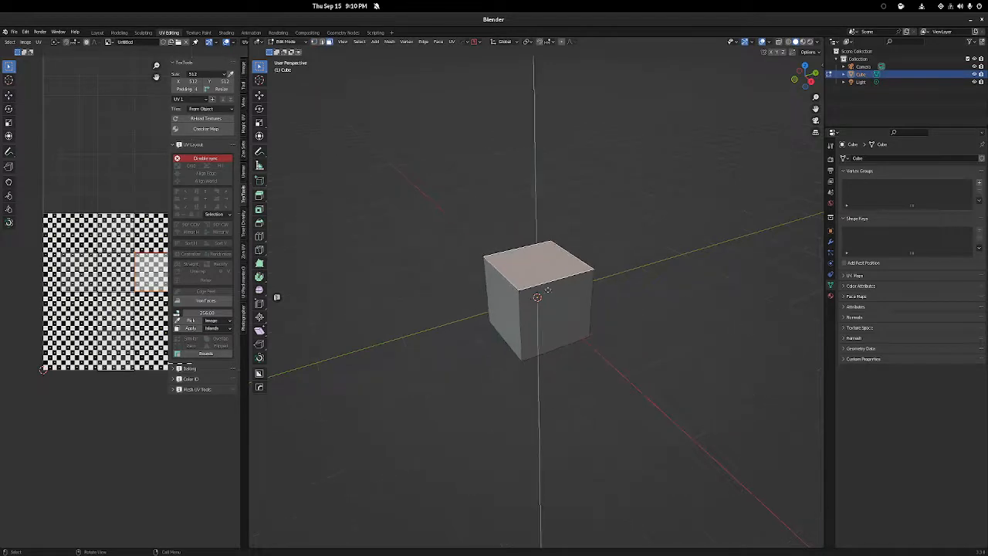
{"action": "left_click", "coordinate": [549, 212]}
{"action": "left_click", "coordinate": [541, 223]}
{"action": "left_click", "coordinate": [499, 188]}
{"action": "key", "text": "e"}
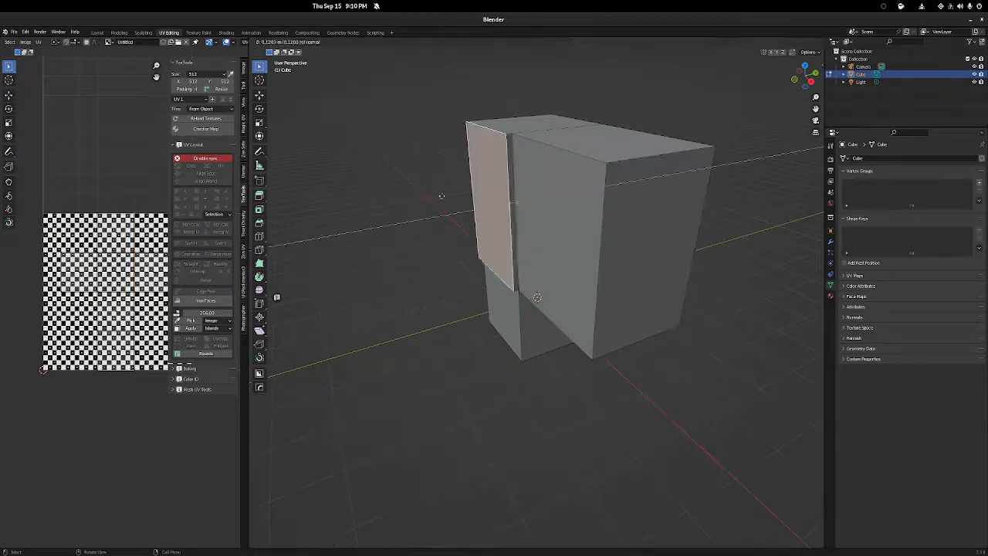
{"action": "left_click", "coordinate": [391, 197]}
Select the vertical edge at the inner corner between the two outward extrusions
{"action": "key", "text": "Tab"}
{"action": "left_click", "coordinate": [528, 240]}
{"action": "left_click", "coordinate": [513, 203]}
{"action": "middle_click_drag", "start_coordinate": [512, 203], "coordinate": [576, 255]}
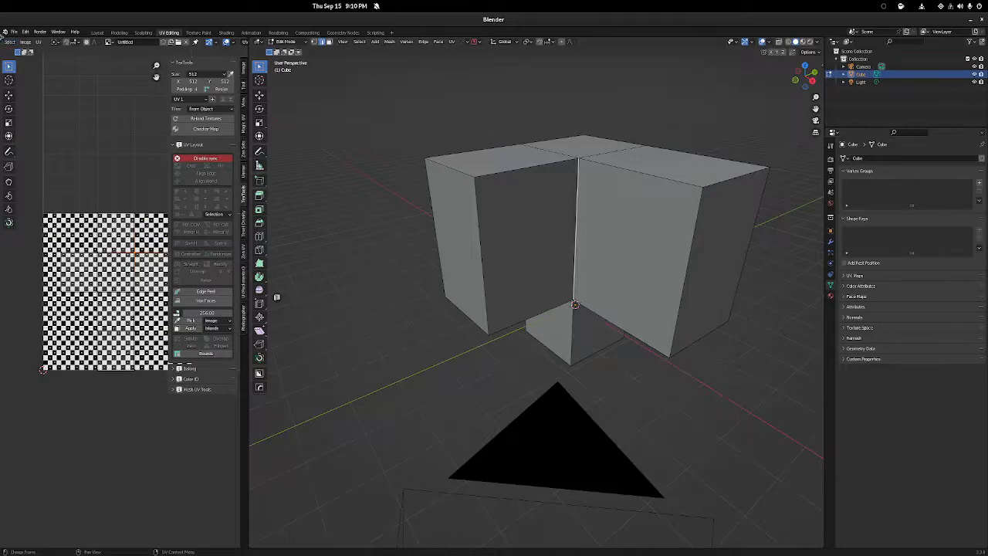
{"action": "left_click_drag", "start_coordinate": [3, 41], "coordinate": [45, 70]}
{"action": "right_click", "coordinate": [46, 82]}
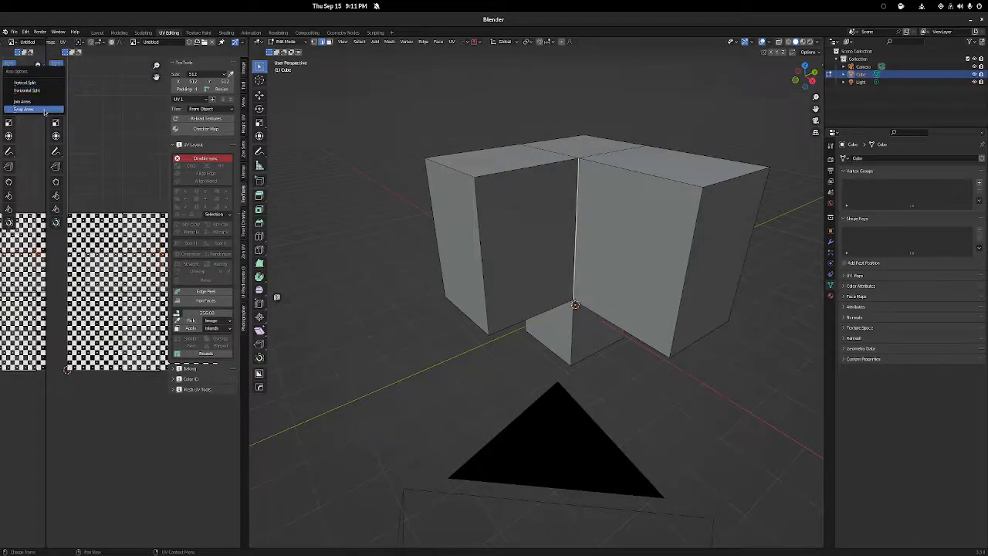
{"action": "left_click", "coordinate": [21, 101]}
{"action": "left_click", "coordinate": [18, 92]}
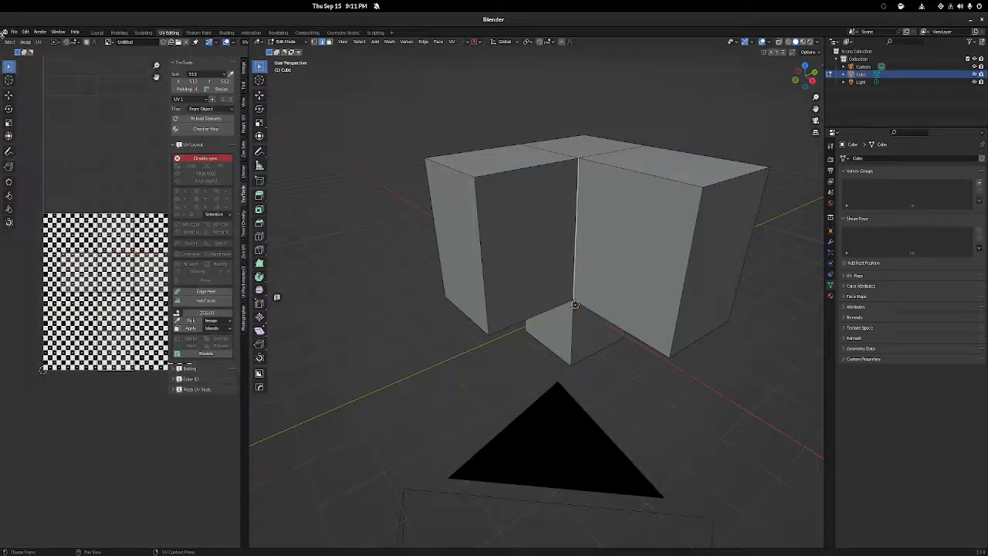
Split the UV editor into two stacked areas and change the upper one to the Shader Editor
{"action": "left_click_drag", "start_coordinate": [3, 35], "coordinate": [65, 305]}
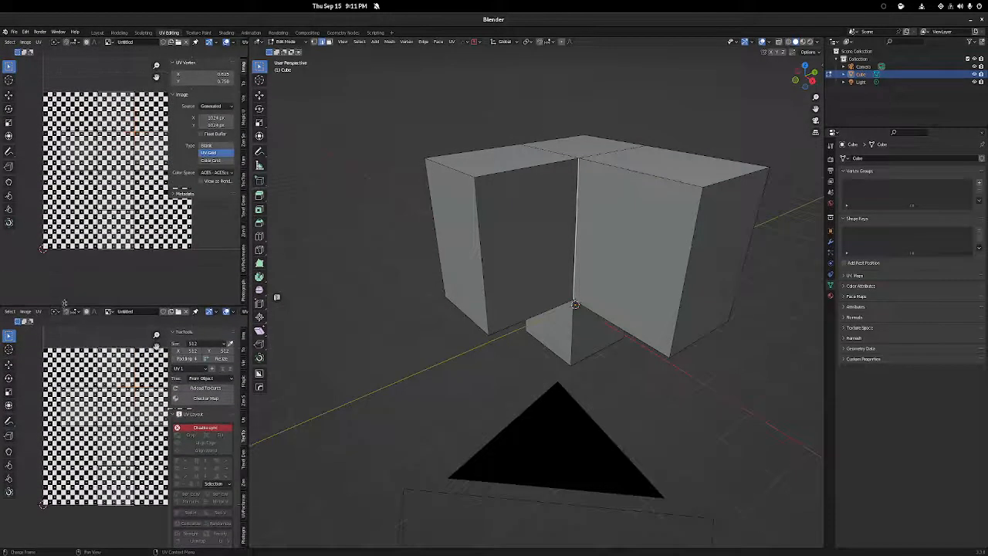
{"action": "scroll", "coordinate": [12, 42], "scroll_direction": "up", "scroll_amount": 4}
{"action": "left_click", "coordinate": [7, 44]}
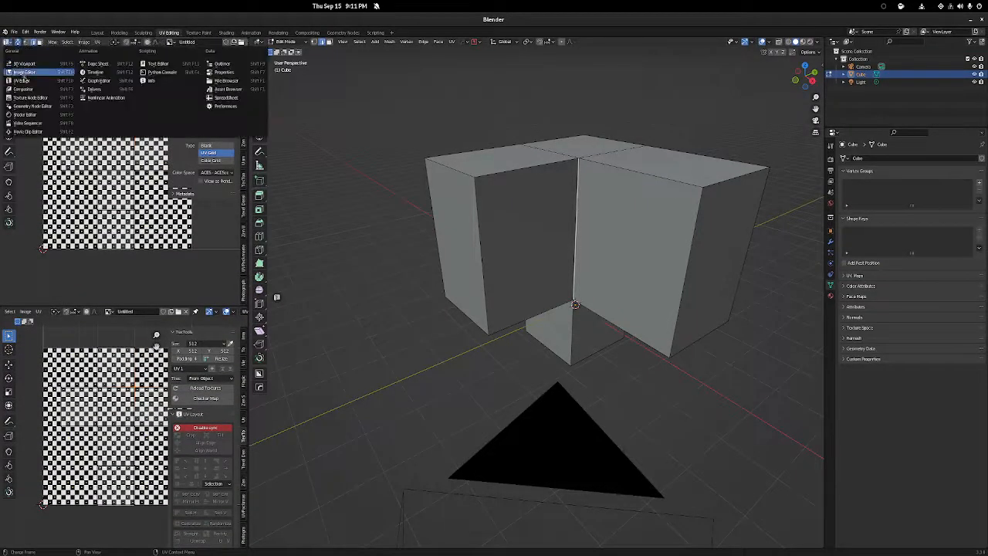
{"action": "left_click", "coordinate": [36, 118]}
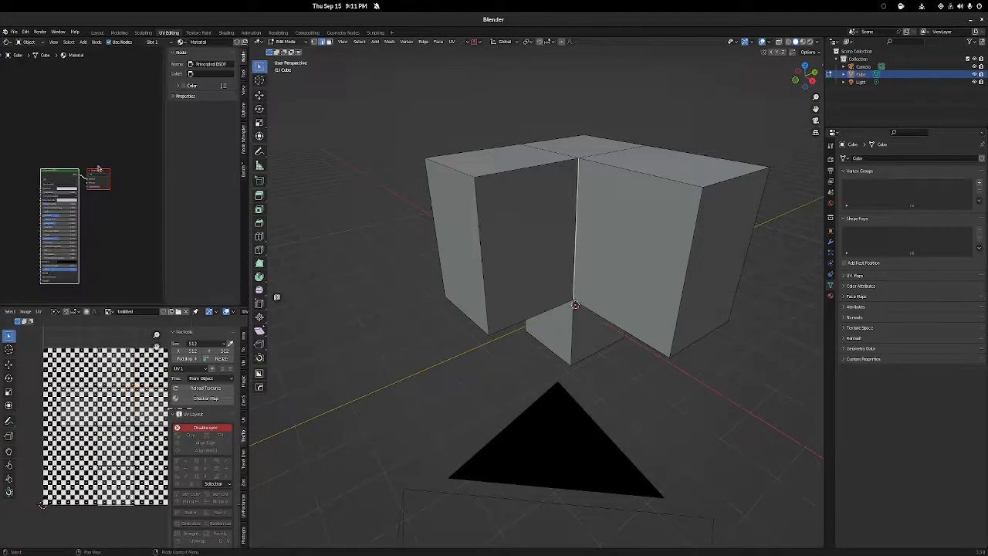
Add an Image Texture node beside the Principled BSDF and connect it with Node Wrangler's Add Texture Setup
{"action": "scroll", "coordinate": [57, 152], "scroll_direction": "up", "scroll_amount": 4}
{"action": "middle_click_drag", "start_coordinate": [56, 155], "coordinate": [76, 110]}
{"action": "scroll", "coordinate": [69, 116], "scroll_direction": "up", "scroll_amount": 2}
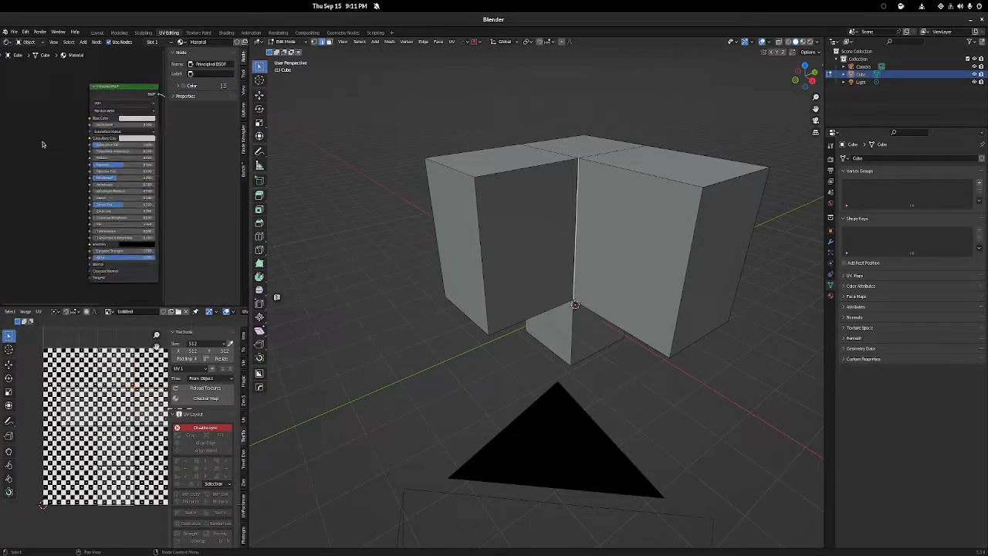
{"action": "key", "text": "shift+a"}
{"action": "type", "text": "ima"}
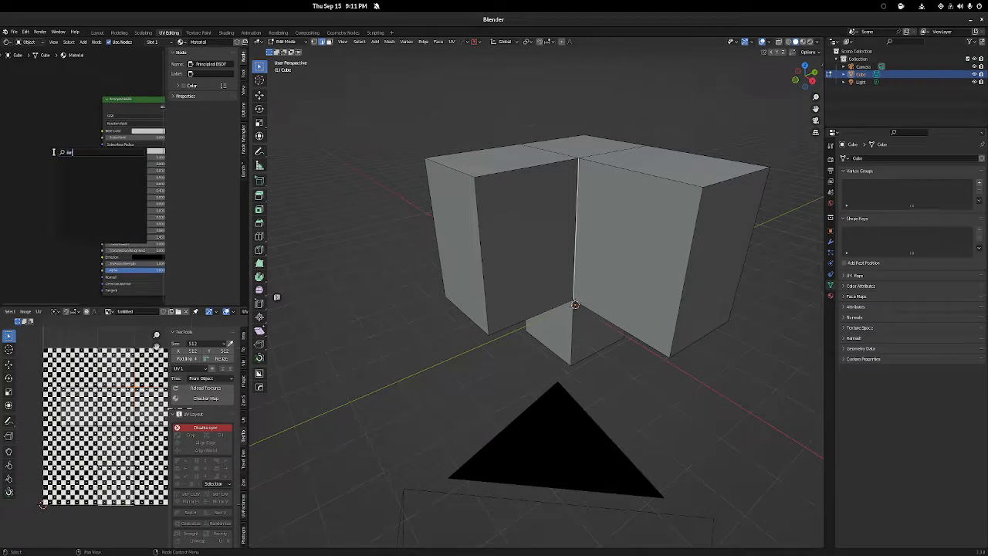
{"action": "key", "text": "BackSpace"}
{"action": "key", "text": "BackSpace"}
{"action": "key", "text": "BackSpace"}
{"action": "type", "text": "image"}
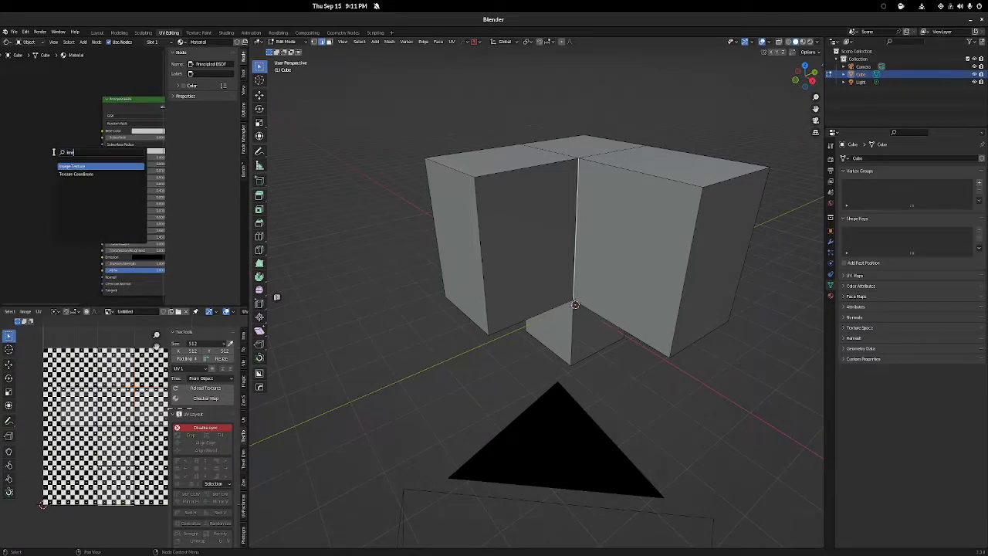
{"action": "key", "text": "Return"}
{"action": "left_click", "coordinate": [44, 104]}
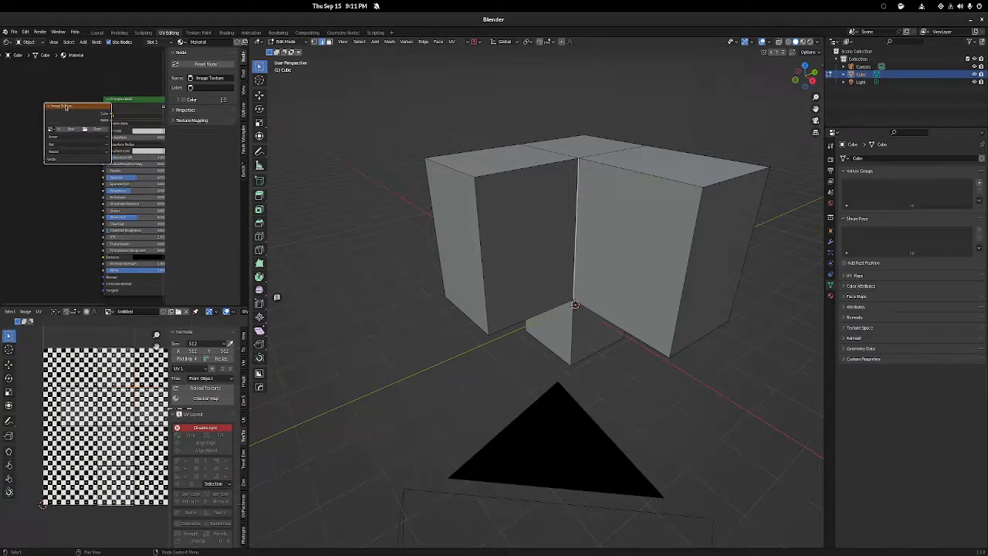
{"action": "left_click_drag", "start_coordinate": [66, 108], "coordinate": [51, 102]}
{"action": "left_click", "coordinate": [244, 139]}
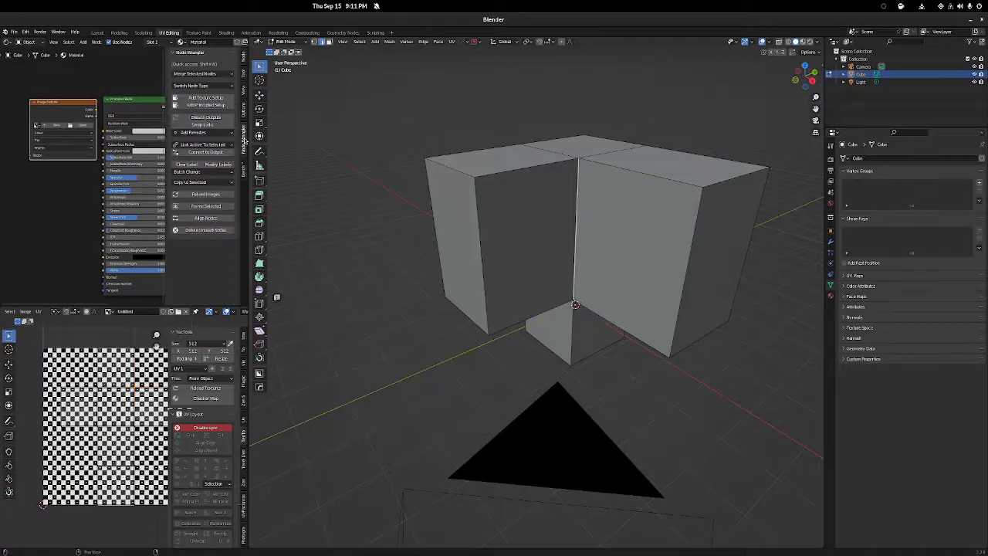
{"action": "left_click", "coordinate": [195, 98]}
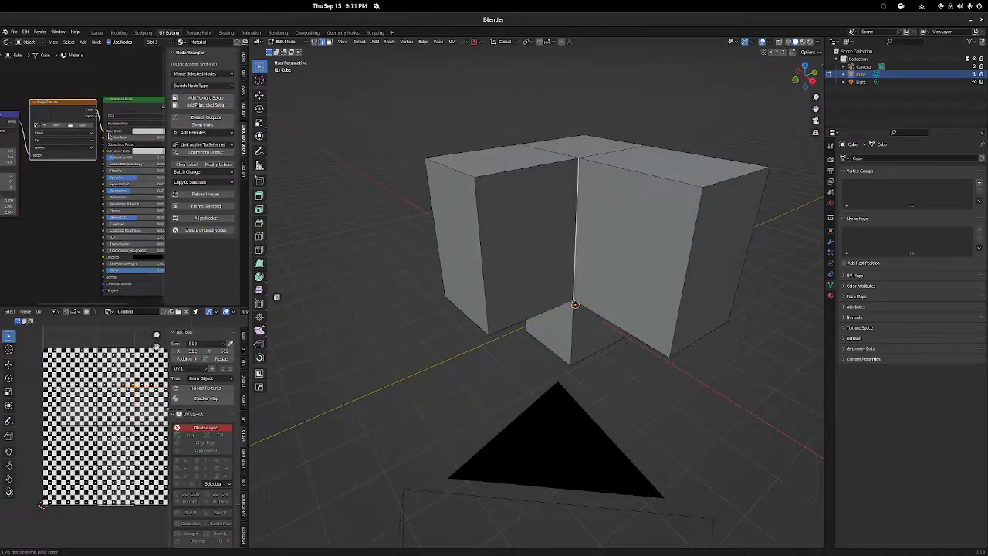
Create a new 1024 x 1024 px UV Grid image in the Image Texture node and set its color space to srgb_texture
{"action": "left_click", "coordinate": [48, 127]}
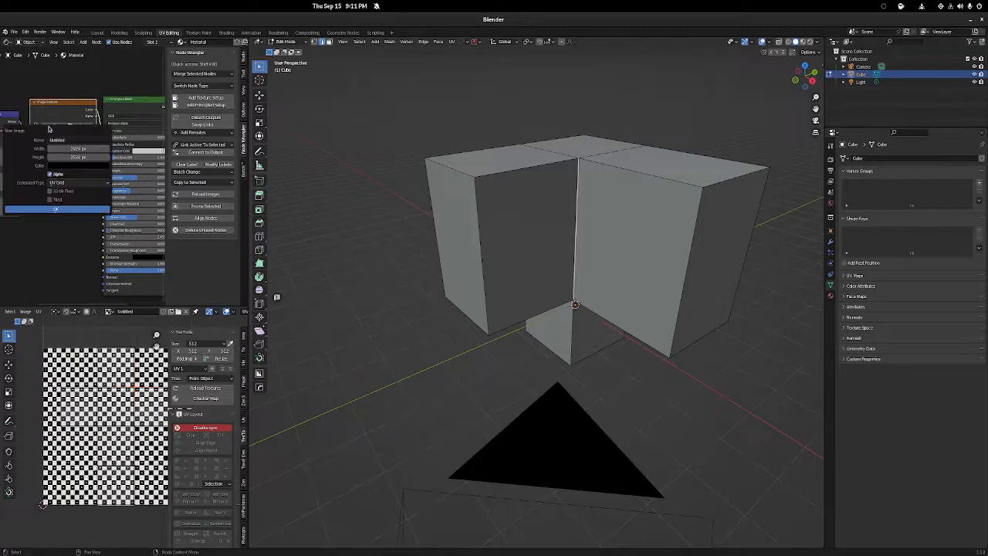
{"action": "left_click", "coordinate": [68, 211]}
{"action": "left_click", "coordinate": [70, 165]}
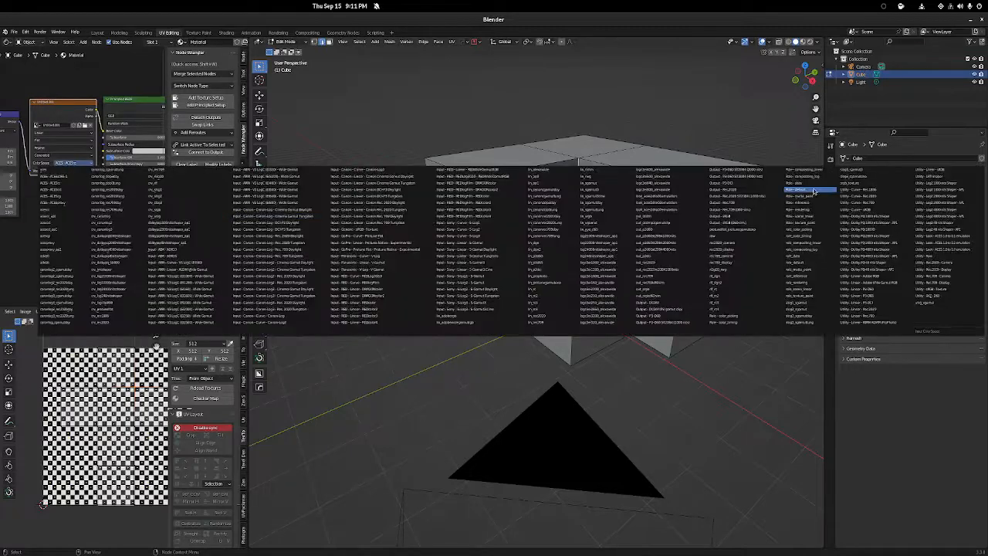
{"action": "left_click", "coordinate": [864, 185]}
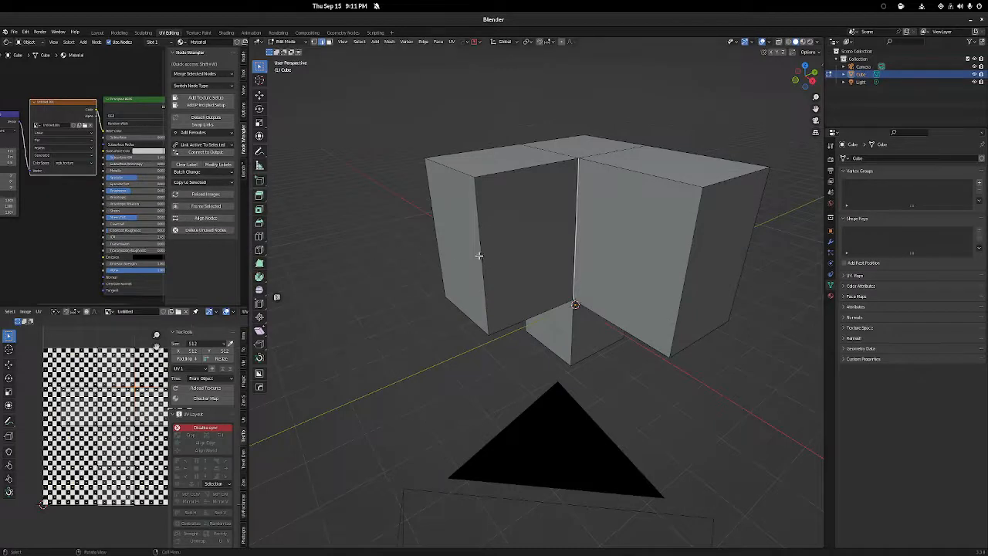
Set the 3D viewport's solid shading color to Texture and inspect the checker pattern on the mesh
{"action": "left_click", "coordinate": [819, 42]}
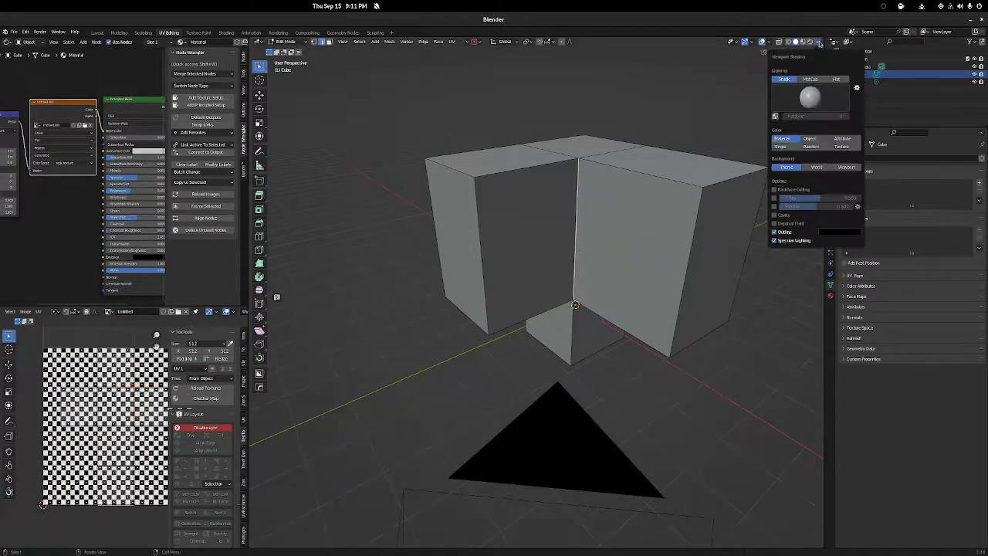
{"action": "left_click", "coordinate": [842, 146]}
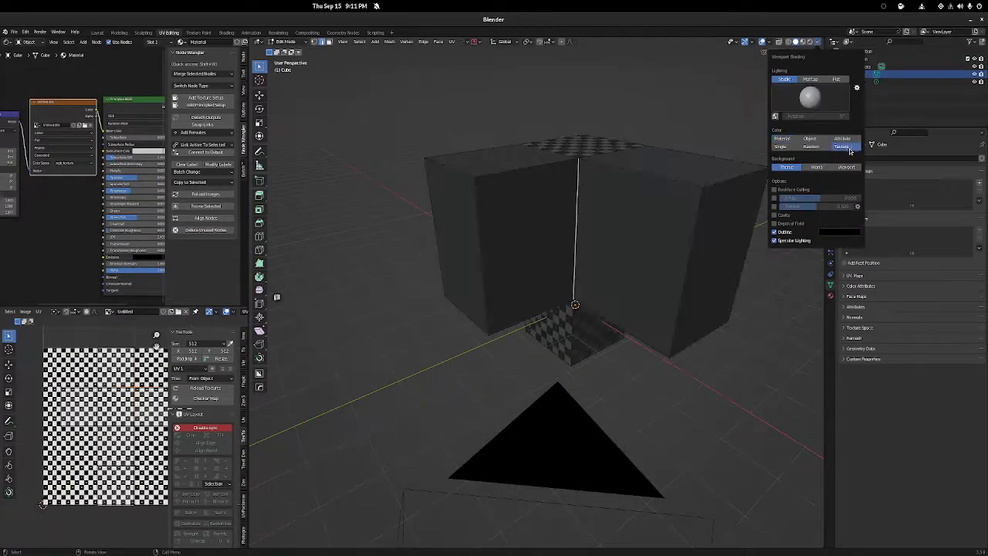
{"action": "middle_click_drag", "start_coordinate": [627, 140], "coordinate": [497, 203]}
Switch the 3D viewport to Material Preview shading and enlarge the UV editor over the Shader Editor
{"action": "key", "text": "z"}
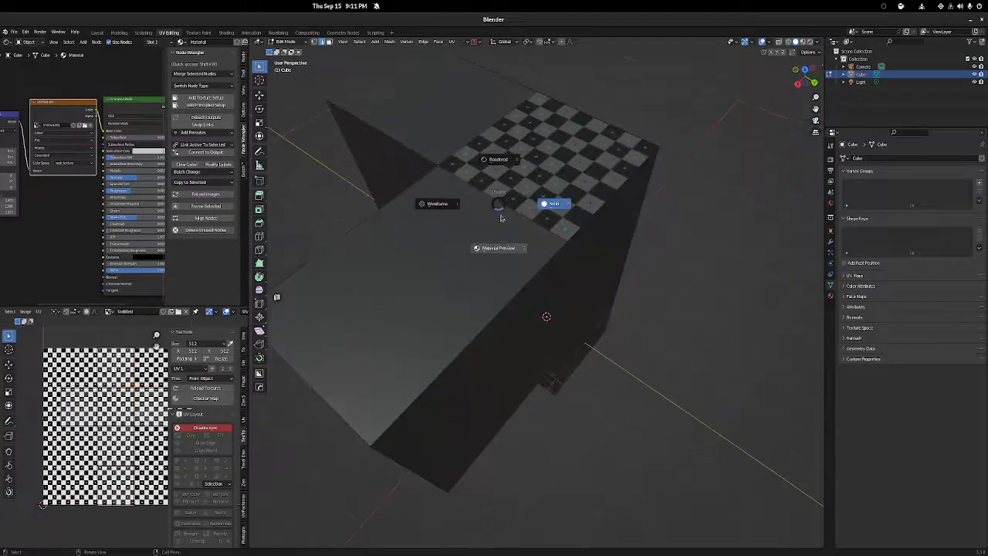
{"action": "left_click", "coordinate": [500, 247]}
{"action": "mouse_move", "coordinate": [500, 248]}
{"action": "middle_mouse_down"}
{"action": "mouse_move", "coordinate": [545, 236]}
{"action": "mouse_move", "coordinate": [624, 188]}
{"action": "mouse_move", "coordinate": [663, 247]}
{"action": "mouse_move", "coordinate": [729, 227]}
{"action": "mouse_move", "coordinate": [655, 152]}
{"action": "mouse_move", "coordinate": [613, 223]}
{"action": "middle_mouse_up"}
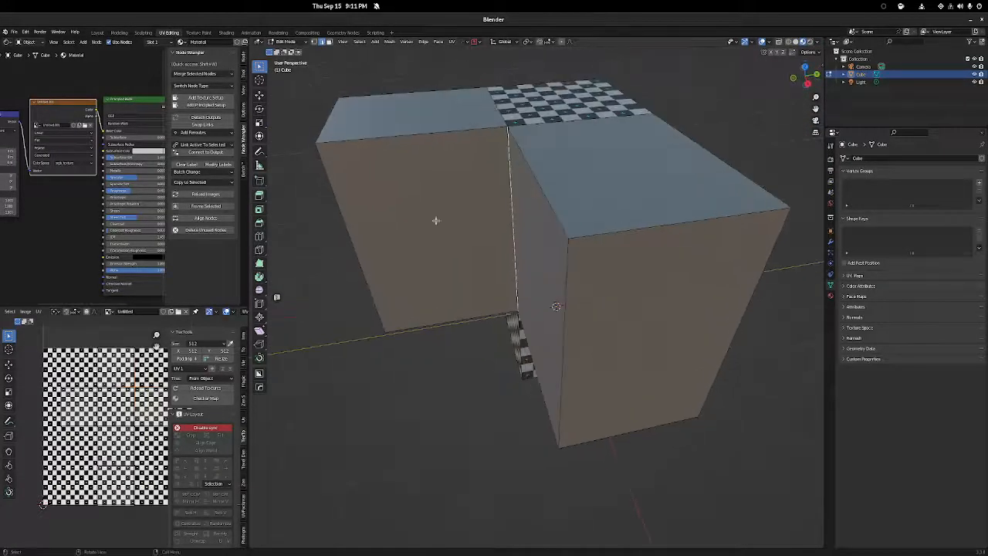
{"action": "left_click_drag", "start_coordinate": [146, 306], "coordinate": [147, 47]}
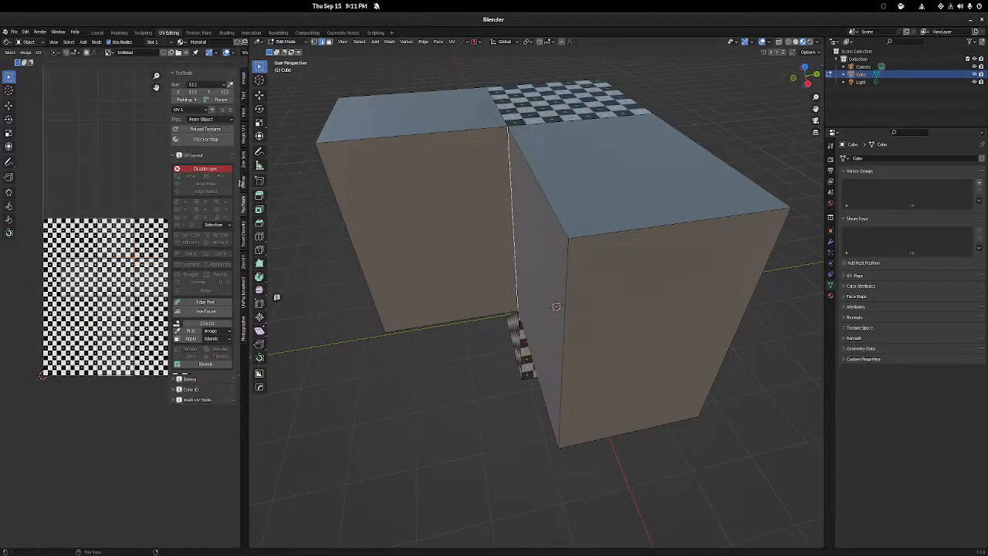
Widen the UV editor beside the 3D viewport and select the mesh's inner vertical corner edge
{"action": "left_click_drag", "start_coordinate": [248, 172], "coordinate": [334, 175]}
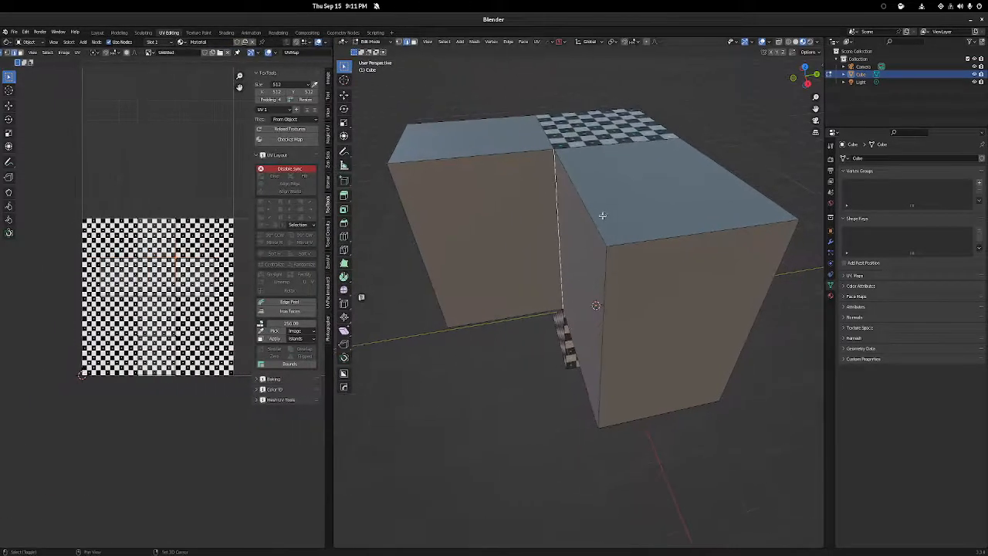
{"action": "key", "text": "a"}
{"action": "middle_click_drag", "start_coordinate": [602, 216], "coordinate": [599, 161]}
{"action": "scroll", "coordinate": [599, 161], "scroll_direction": "down", "scroll_amount": 5}
{"action": "left_click", "coordinate": [575, 248]}
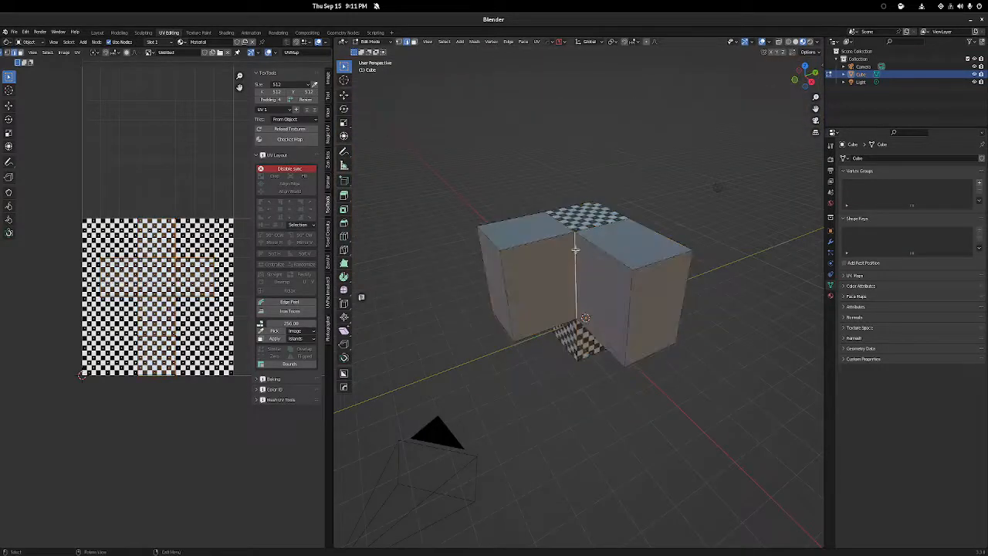
{"action": "key", "text": "u"}
{"action": "left_click", "coordinate": [536, 41]}
{"action": "left_click", "coordinate": [536, 42]}
{"action": "key", "text": "u"}
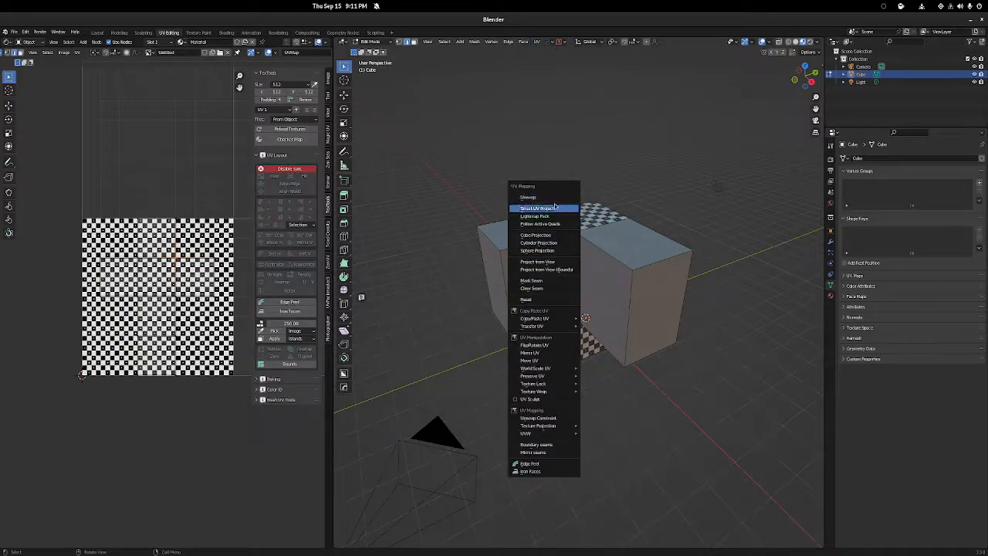
{"action": "left_click", "coordinate": [558, 265]}
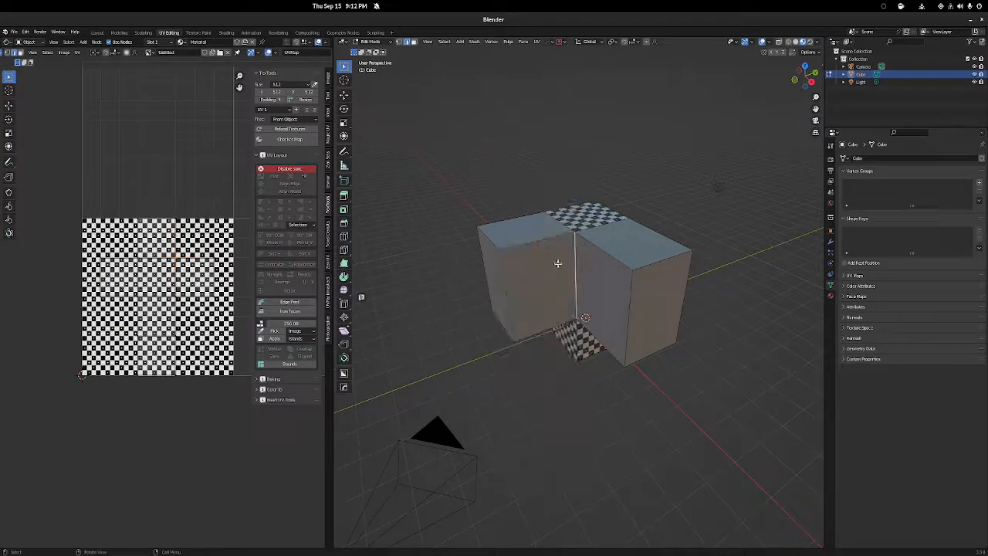
Select the whole mesh, project its UVs from the current view, and inspect the resulting checker pattern
{"action": "key", "text": "a"}
{"action": "key", "text": "u"}
{"action": "left_click", "coordinate": [557, 264]}
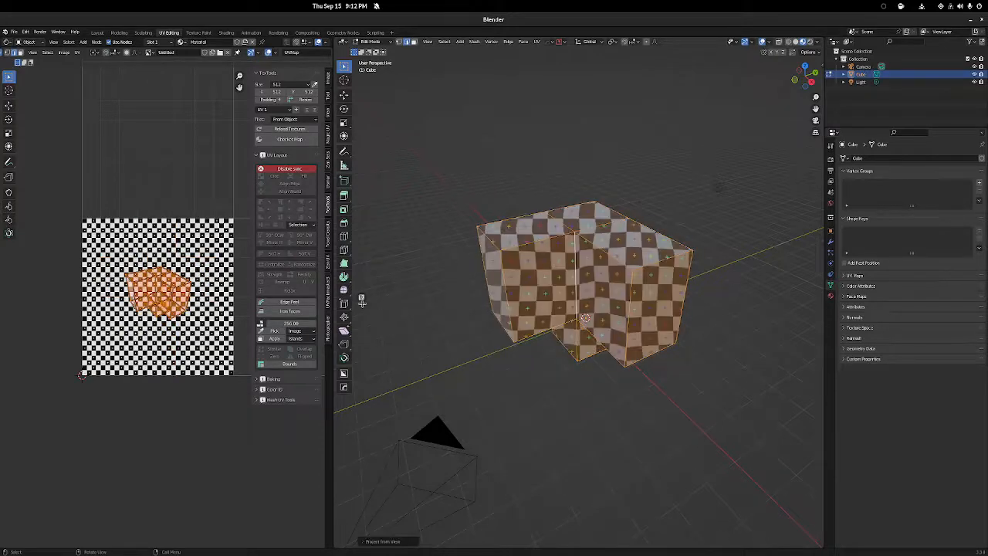
{"action": "scroll", "coordinate": [553, 273], "scroll_direction": "up", "scroll_amount": 5}
{"action": "scroll", "coordinate": [554, 271], "scroll_direction": "down", "scroll_amount": 8}
{"action": "mouse_move", "coordinate": [554, 267]}
{"action": "middle_mouse_down"}
{"action": "mouse_move", "coordinate": [620, 245]}
{"action": "mouse_move", "coordinate": [573, 268]}
{"action": "middle_mouse_up"}
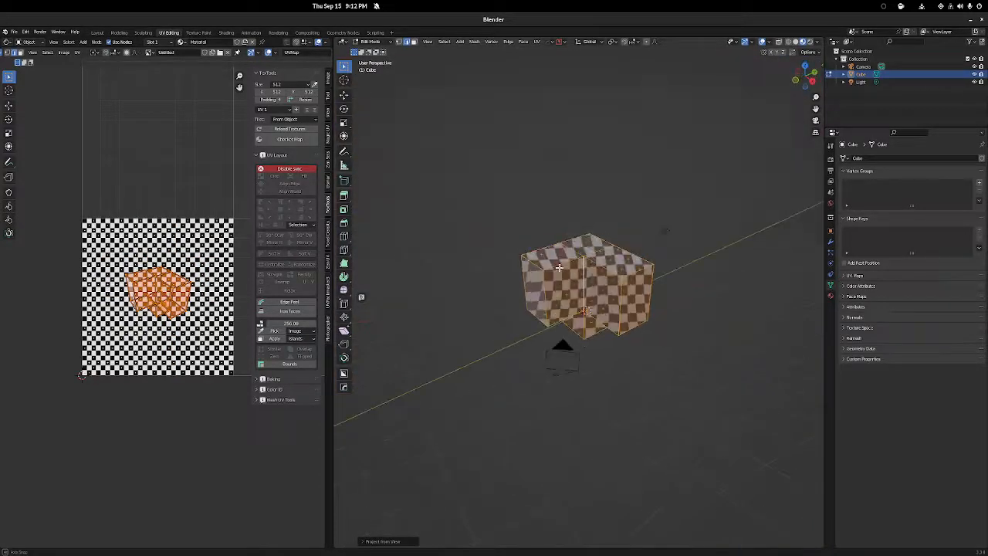
{"action": "scroll", "coordinate": [572, 268], "scroll_direction": "up", "scroll_amount": 4}
Compare Cube Projection, Cylinder Projection and Sphere Projection by applying them one after another to the whole mesh
{"action": "key", "text": "u"}
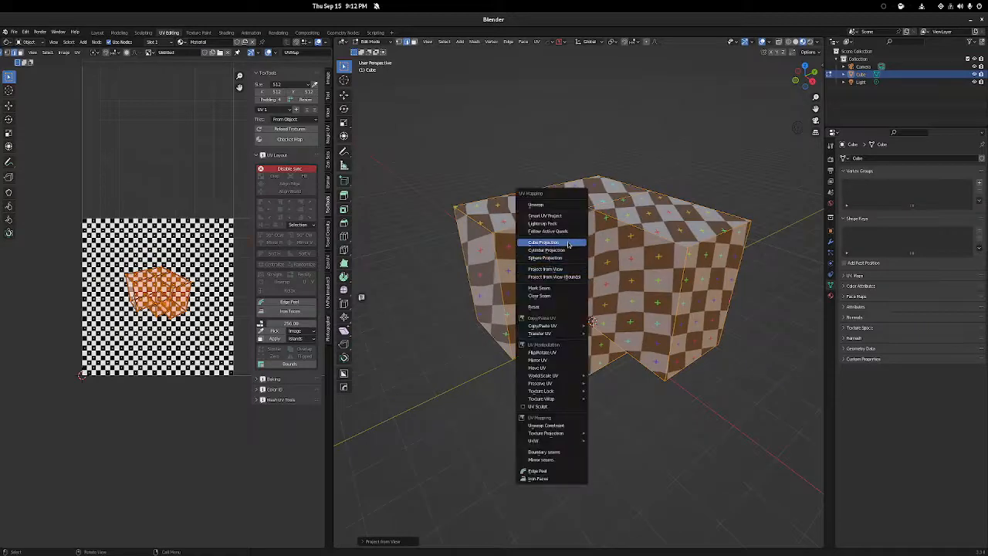
{"action": "left_click", "coordinate": [568, 240]}
{"action": "key", "text": "u"}
{"action": "left_click", "coordinate": [588, 278]}
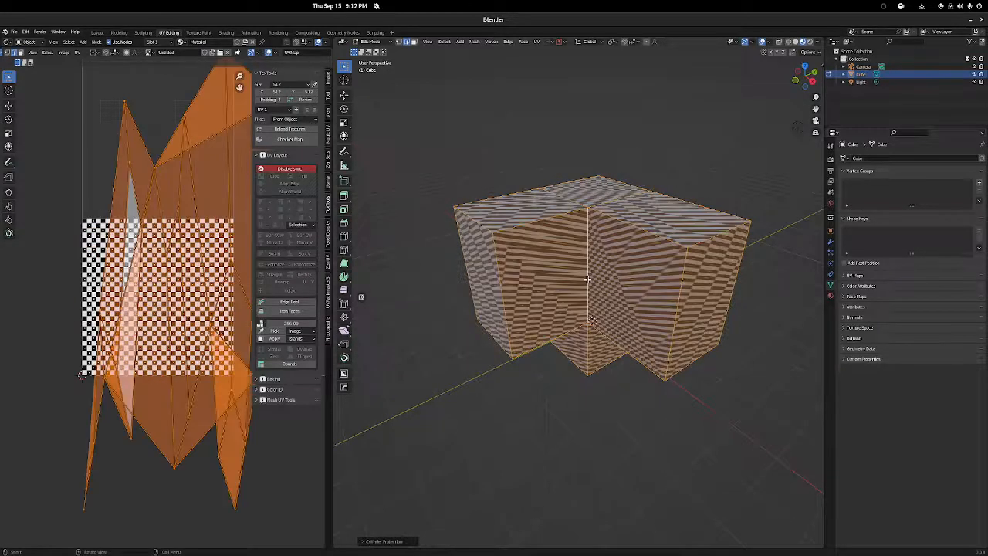
{"action": "key", "text": "u"}
{"action": "left_click", "coordinate": [586, 288]}
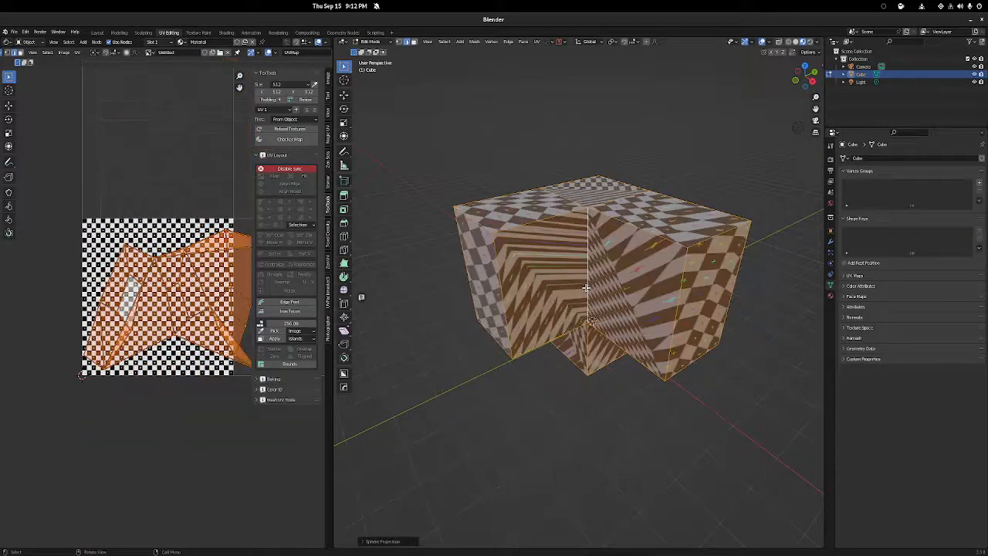
Reset the mesh's UVs and apply Mirror UV to them
{"action": "key", "text": "u"}
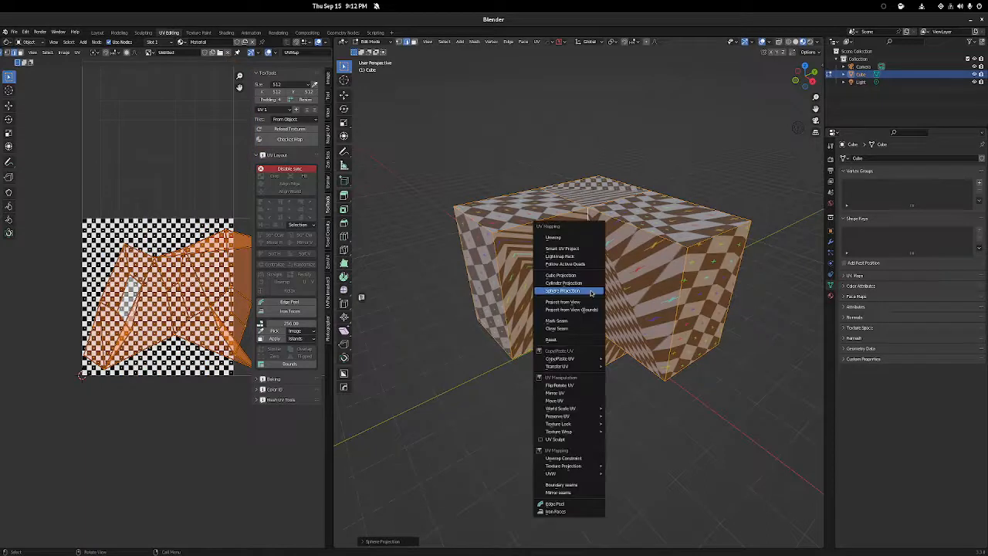
{"action": "left_click", "coordinate": [574, 340]}
{"action": "key", "text": "u"}
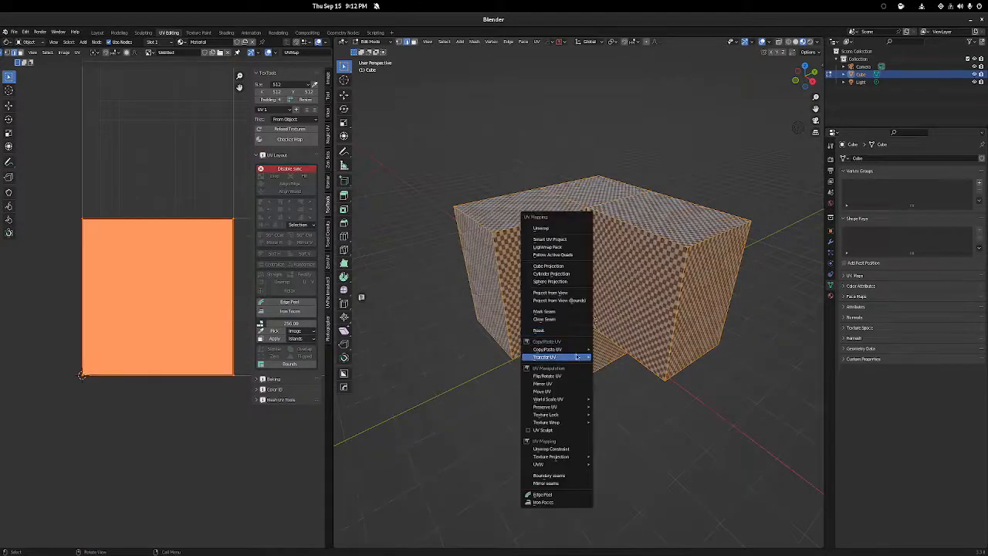
{"action": "mouse_move", "coordinate": [575, 350]}
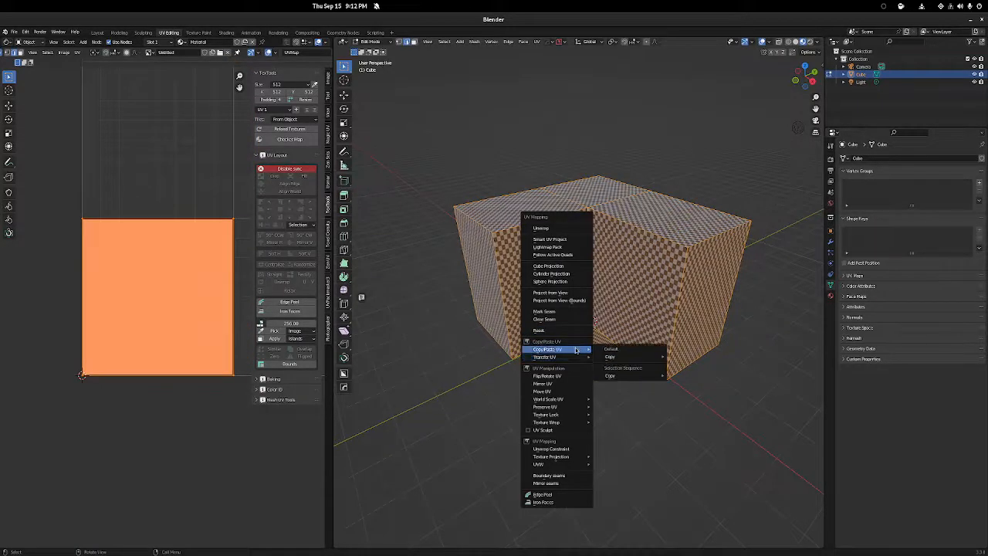
{"action": "left_click", "coordinate": [567, 382]}
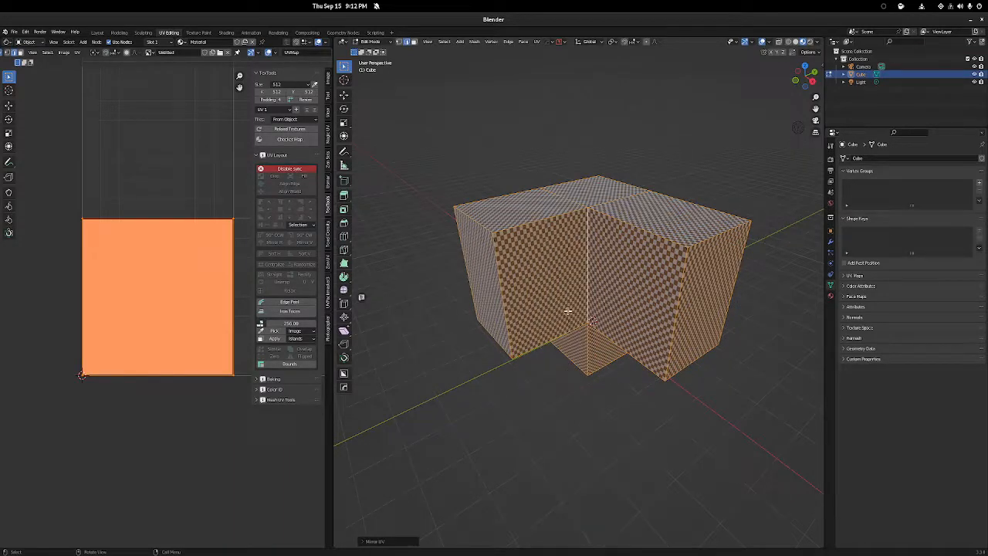
Turn on UV Sculpt and undo the accidental Smart Fill on the mesh
{"action": "key", "text": "u"}
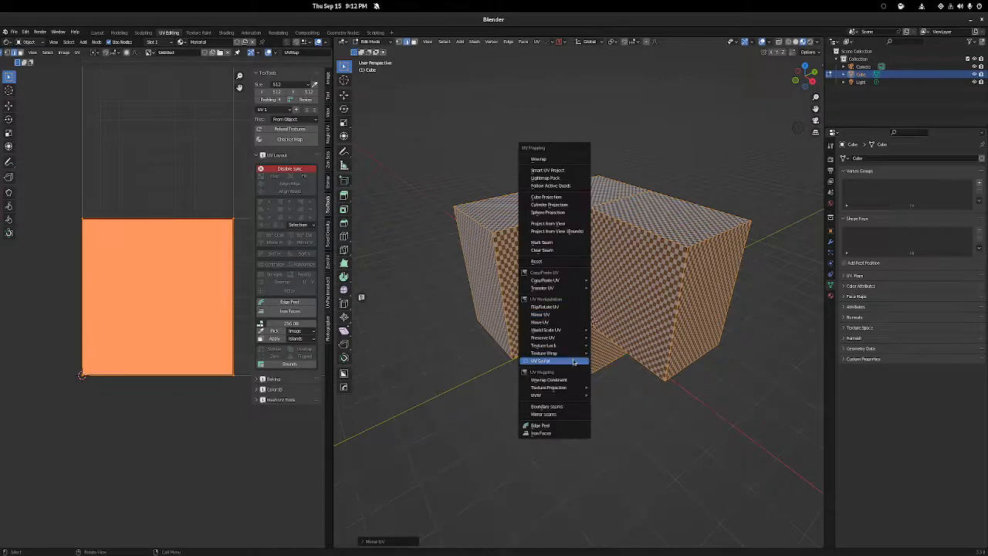
{"action": "left_click", "coordinate": [539, 361]}
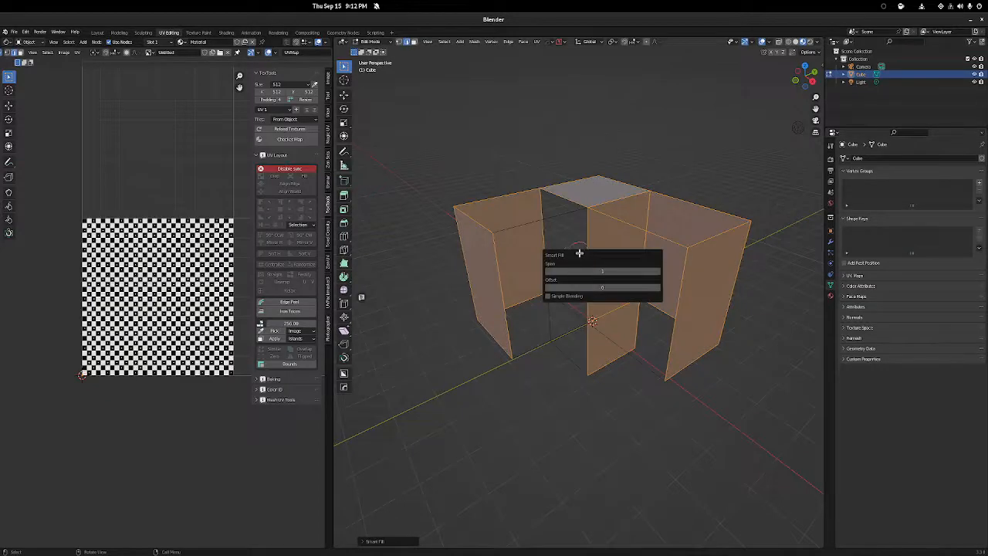
{"action": "right_click", "coordinate": [576, 255]}
{"action": "key", "text": "ctrl+z"}
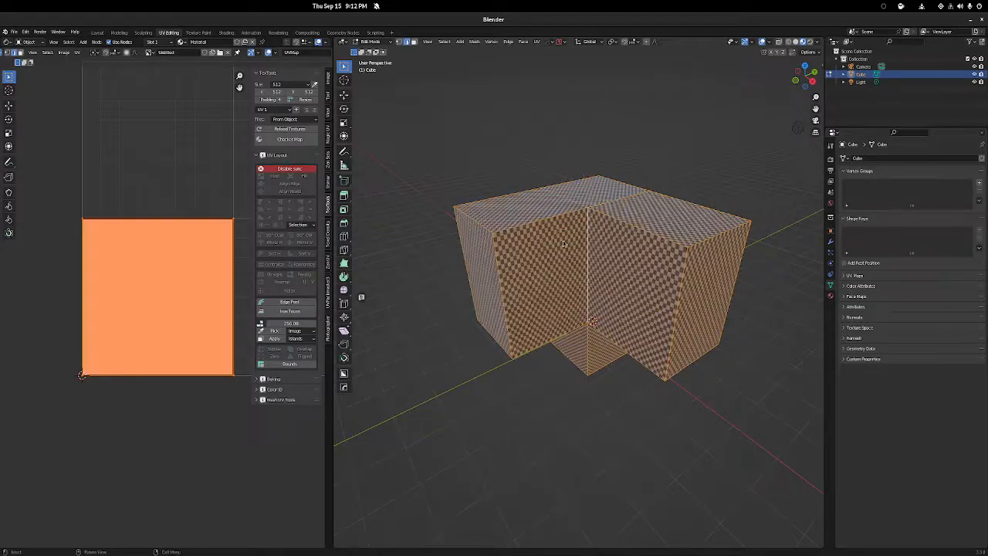
Turn UV Sculpt off for the mesh
{"action": "scroll", "coordinate": [567, 221], "scroll_direction": "down", "scroll_amount": 2}
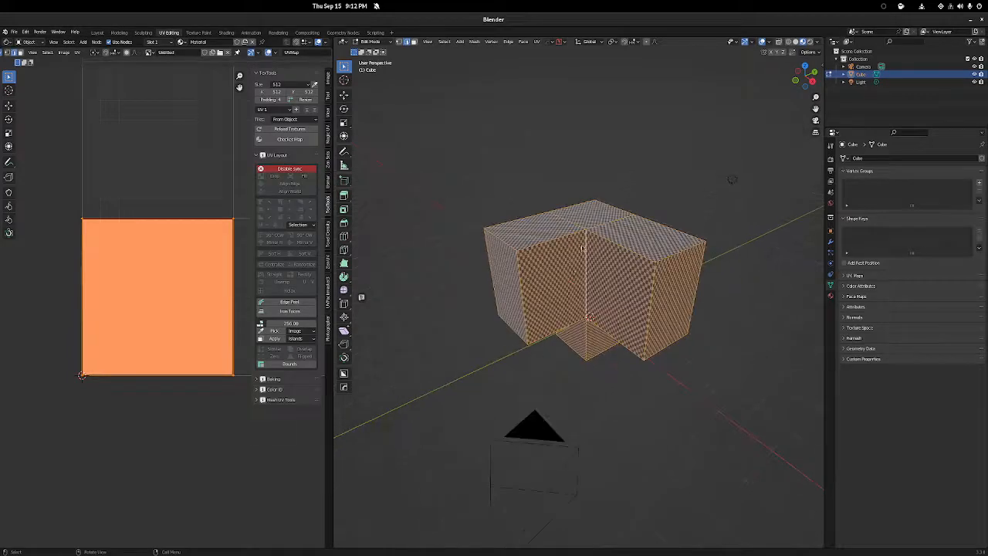
{"action": "right_click", "coordinate": [575, 274]}
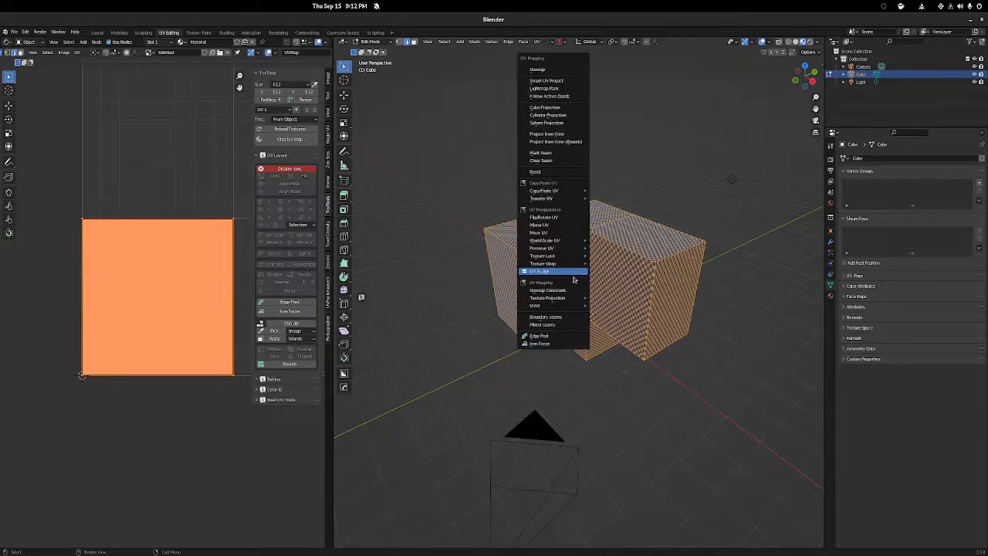
{"action": "key", "text": "Escape"}
Unwrap the whole mesh using Smart UV Project with Correct Aspect enabled and Scale to Bounds disabled
{"action": "key", "text": "u"}
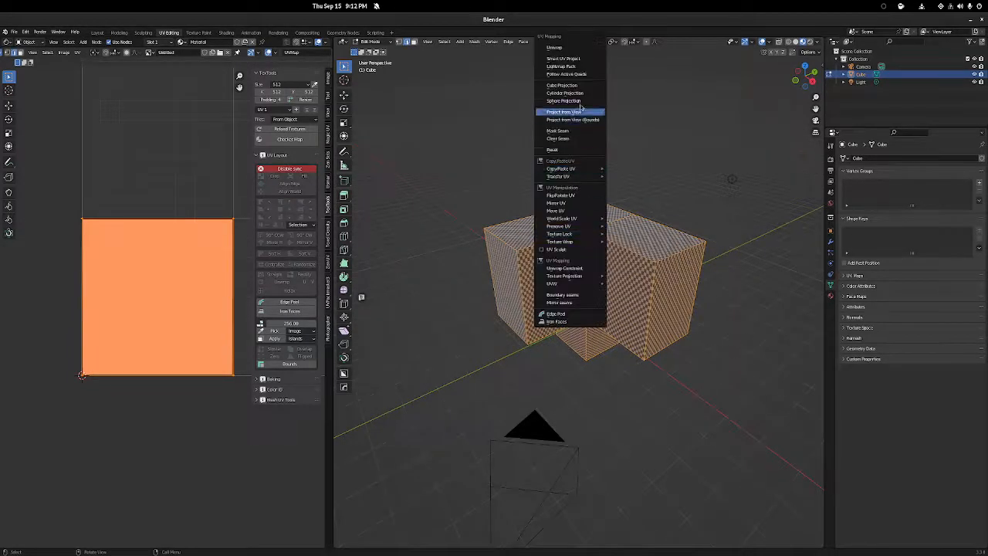
{"action": "left_click", "coordinate": [571, 59]}
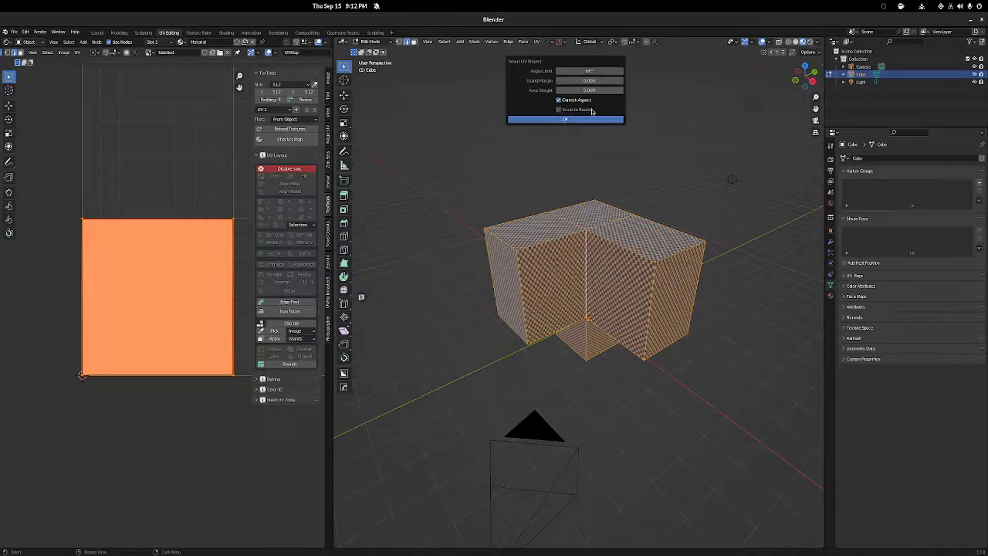
{"action": "left_click", "coordinate": [588, 120]}
Turn on UV Sculpt and distort the UVs by brushing over the mesh's faces around the inner corner
{"action": "right_click", "coordinate": [556, 244]}
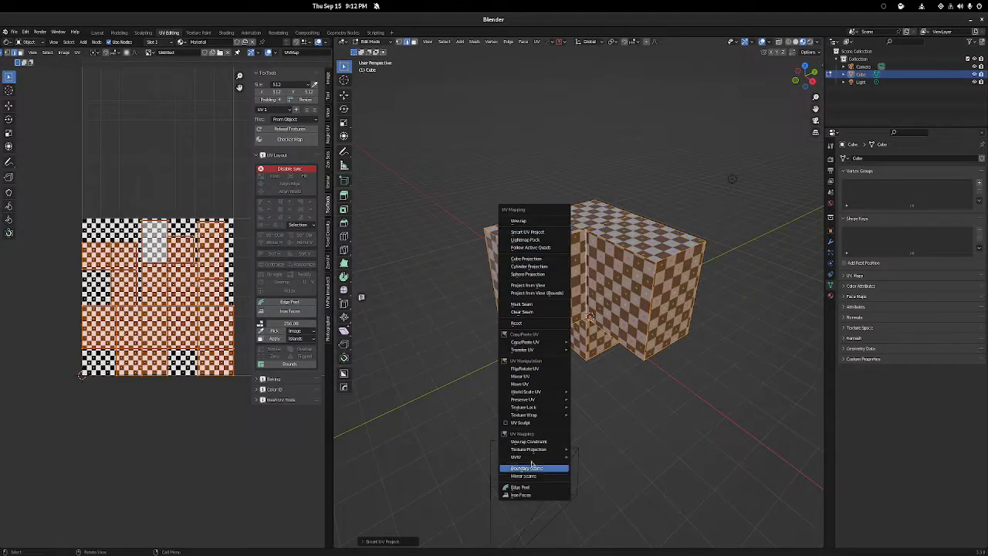
{"action": "key", "text": "Escape"}
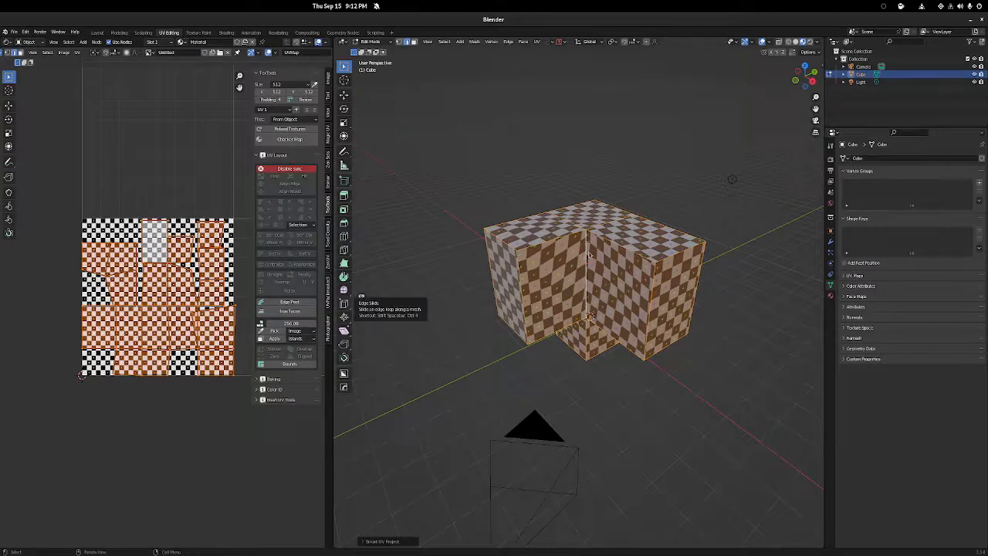
{"action": "key", "text": "u"}
{"action": "mouse_move", "coordinate": [588, 239]}
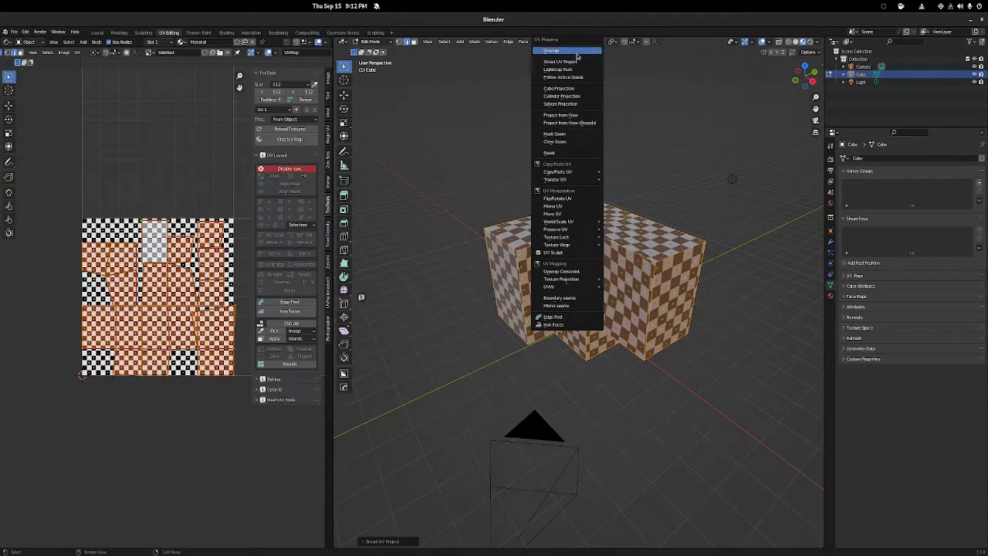
Reset the UVs of the whole mesh and switch UV Sculpt back off
{"action": "key", "text": "u"}
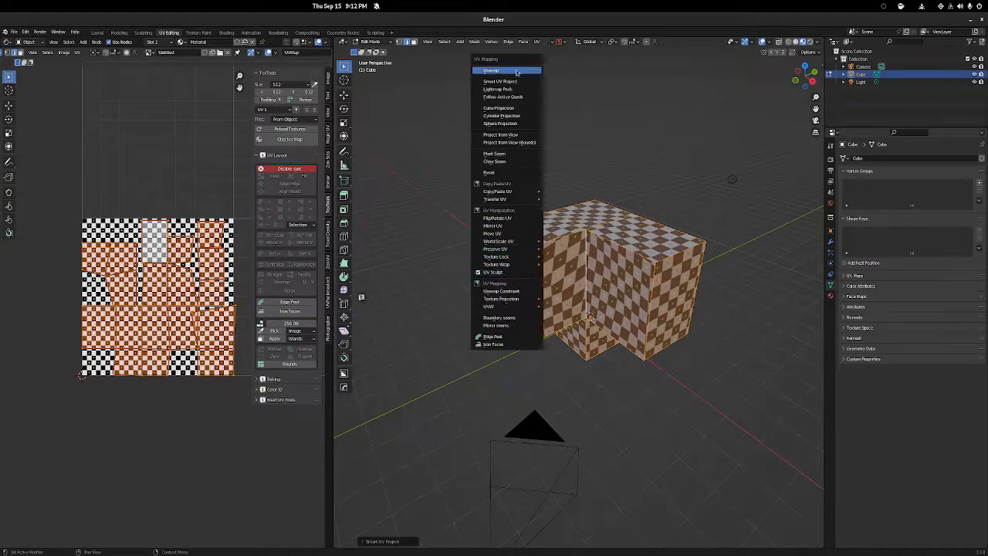
{"action": "left_click", "coordinate": [502, 172]}
{"action": "key", "text": "u"}
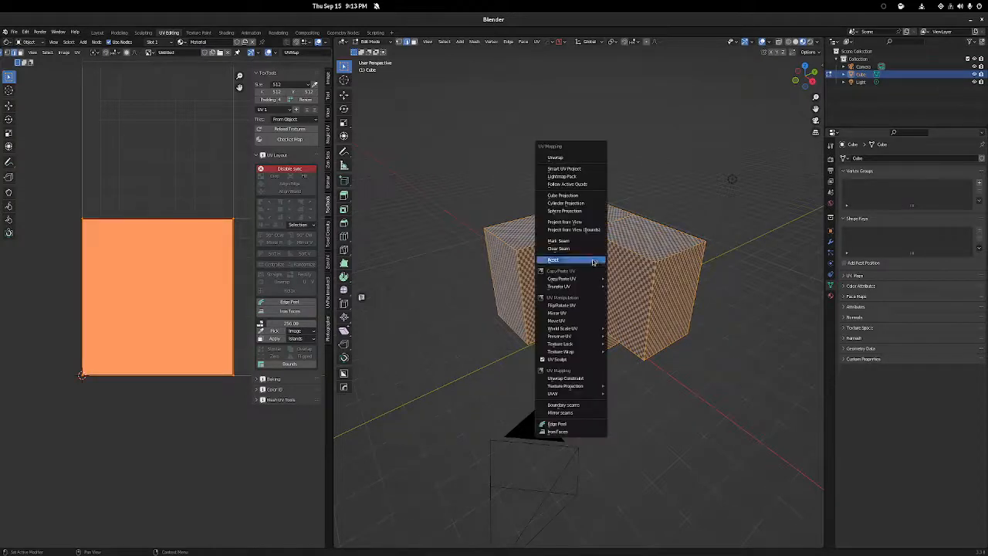
{"action": "left_click", "coordinate": [571, 360]}
Mark the mesh's inner vertical corner edge as a seam and reselect the whole mesh
{"action": "key", "text": "u"}
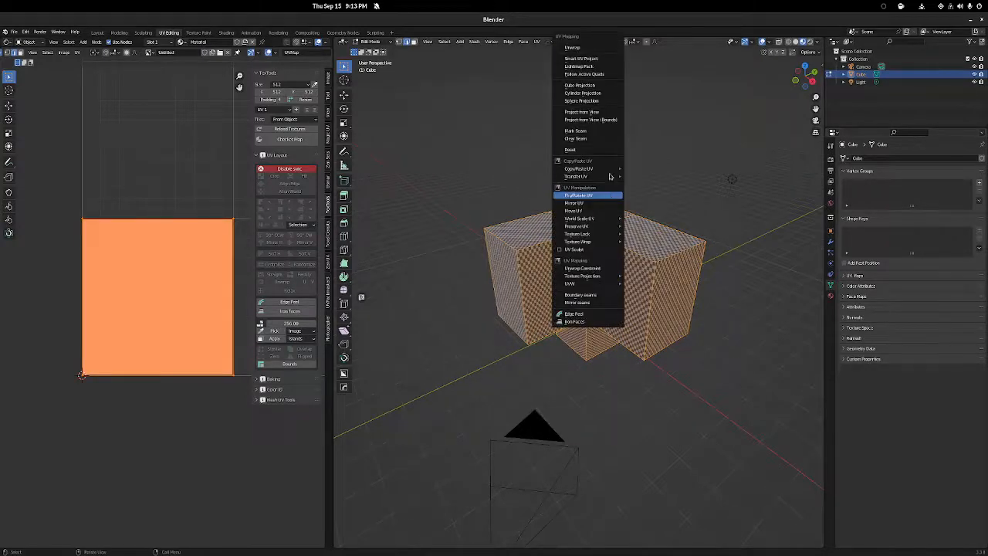
{"action": "key", "text": "alt+a"}
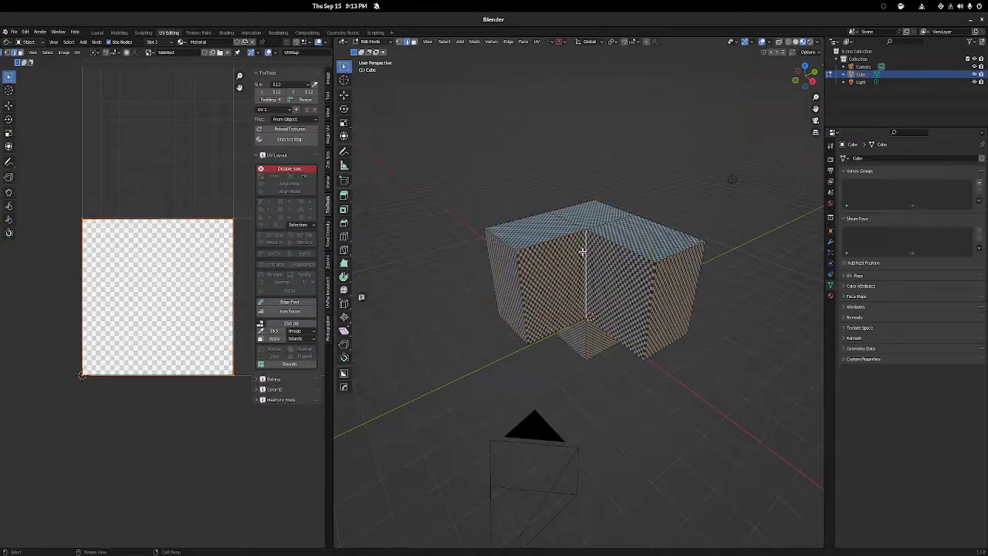
{"action": "key", "text": "u"}
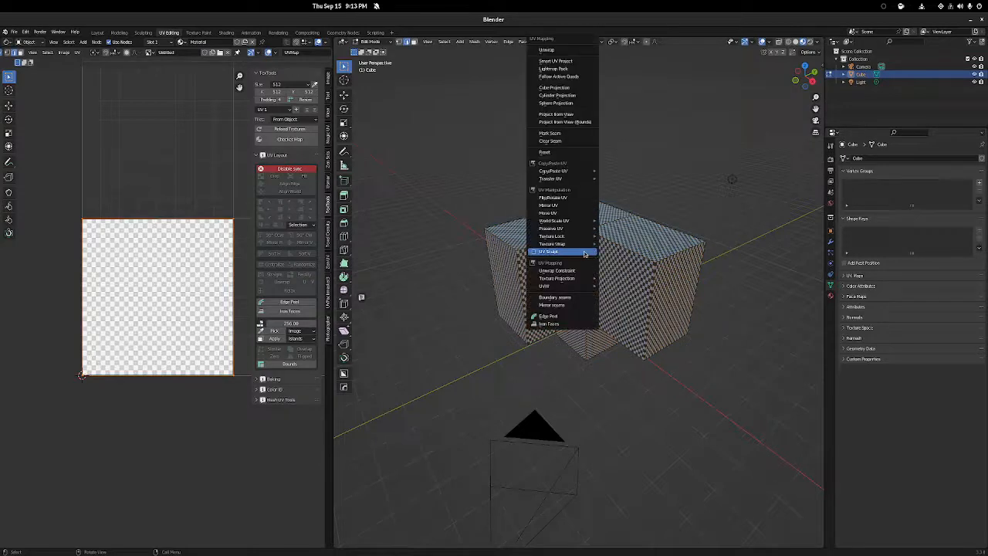
{"action": "left_click", "coordinate": [584, 254]}
{"action": "key", "text": "u"}
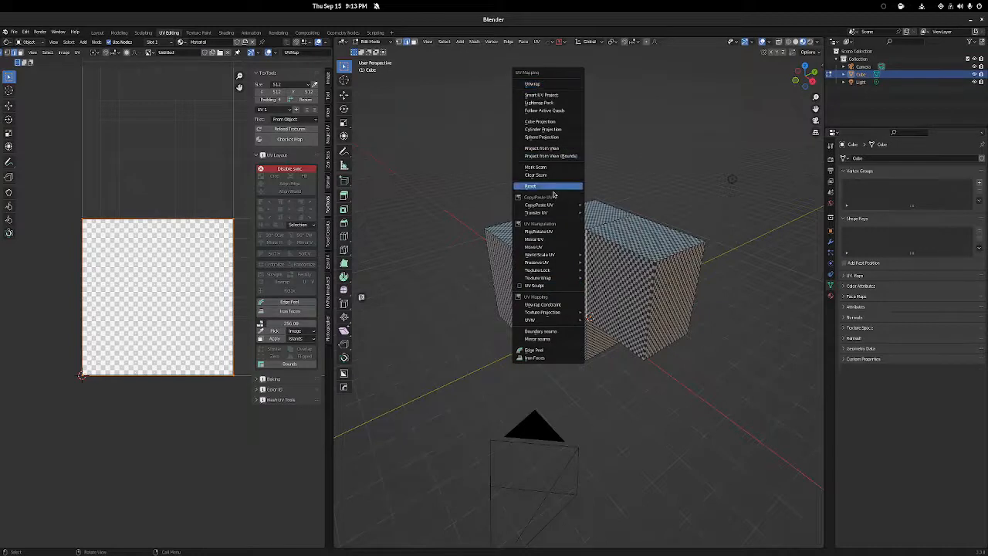
{"action": "left_click", "coordinate": [565, 165]}
{"action": "key", "text": "u"}
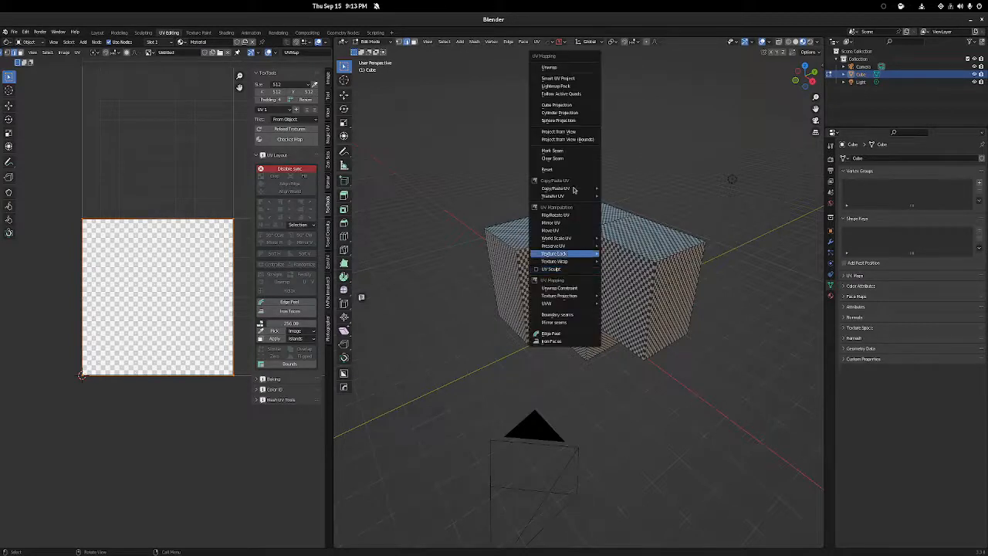
{"action": "left_click", "coordinate": [566, 154]}
{"action": "left_click", "coordinate": [576, 225]}
{"action": "left_click", "coordinate": [588, 249]}
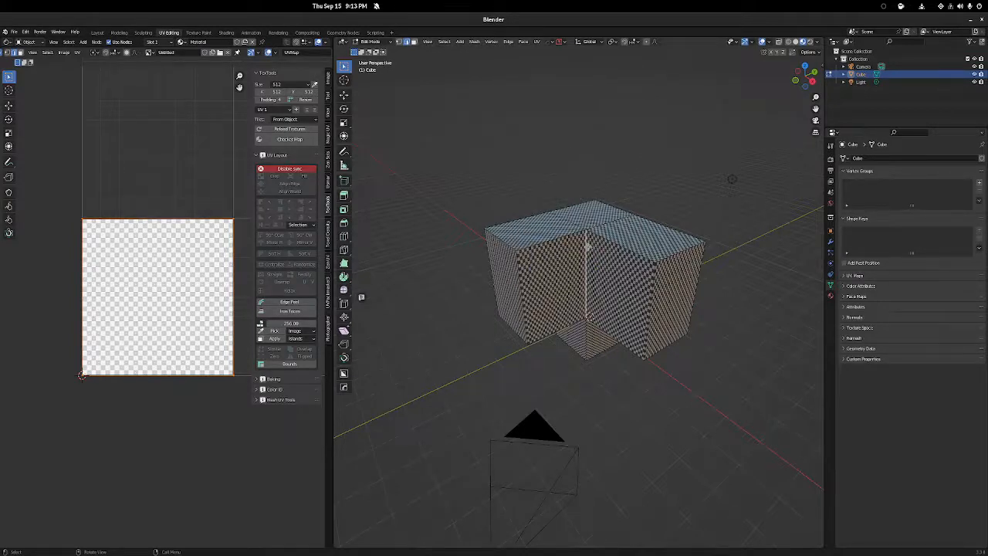
{"action": "key", "text": "a"}
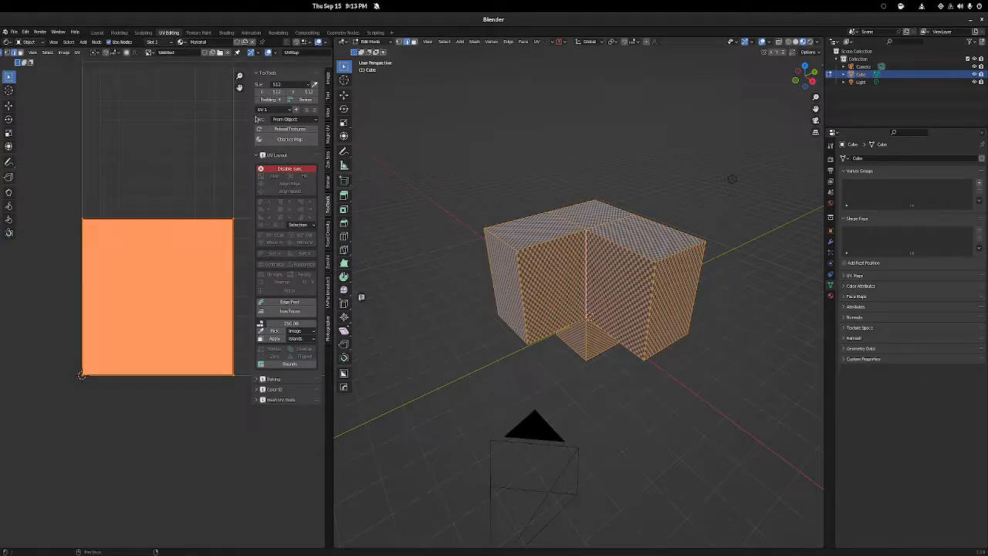
Search the desktop's applications for "key", launch KmCaster, and move its input overlay below the mesh
{"action": "key", "text": "super"}
{"action": "type", "text": "key"}
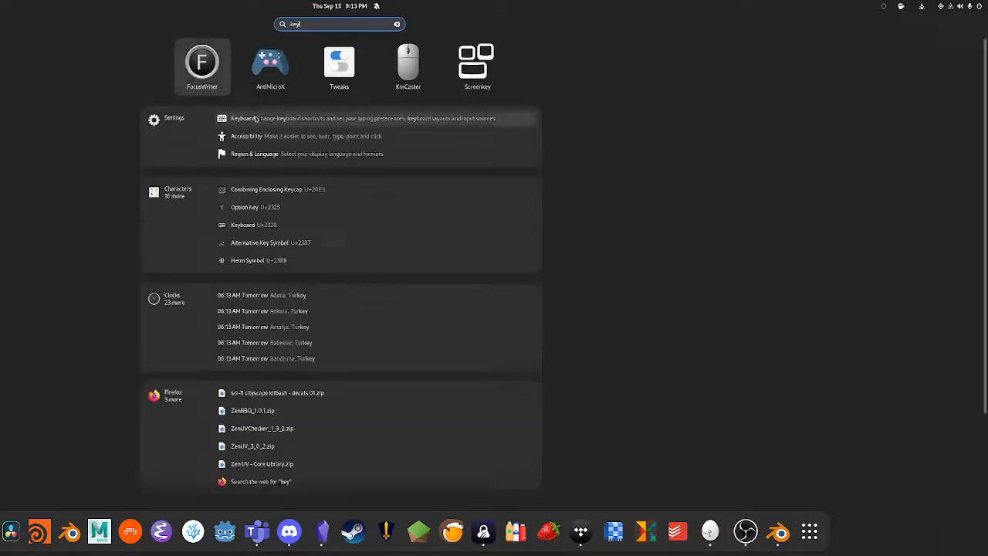
{"action": "key", "text": "Right"}
{"action": "key", "text": "Right"}
{"action": "key", "text": "Return"}
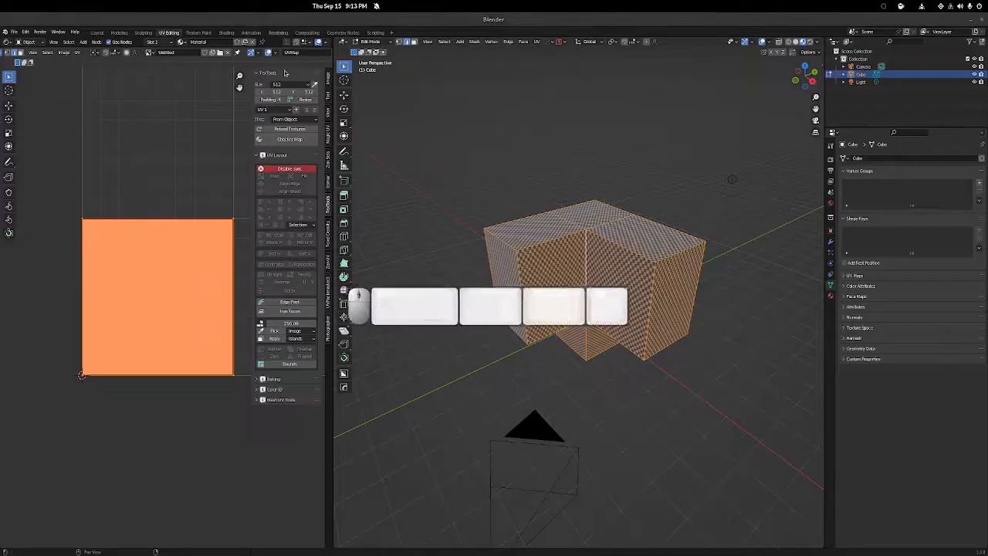
{"action": "left_click_drag", "start_coordinate": [465, 310], "coordinate": [641, 503]}
{"action": "scroll", "coordinate": [571, 245], "scroll_direction": "up", "scroll_amount": 4}
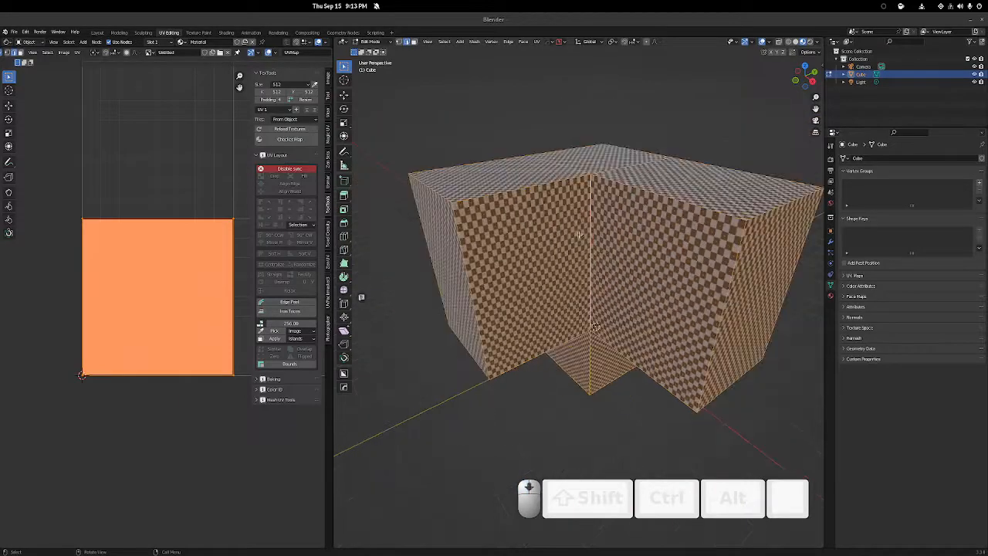
Select the whole mesh and unwrap it using the seam on the inner vertical corner edge
{"action": "left_click", "coordinate": [568, 170], "text": "shift"}
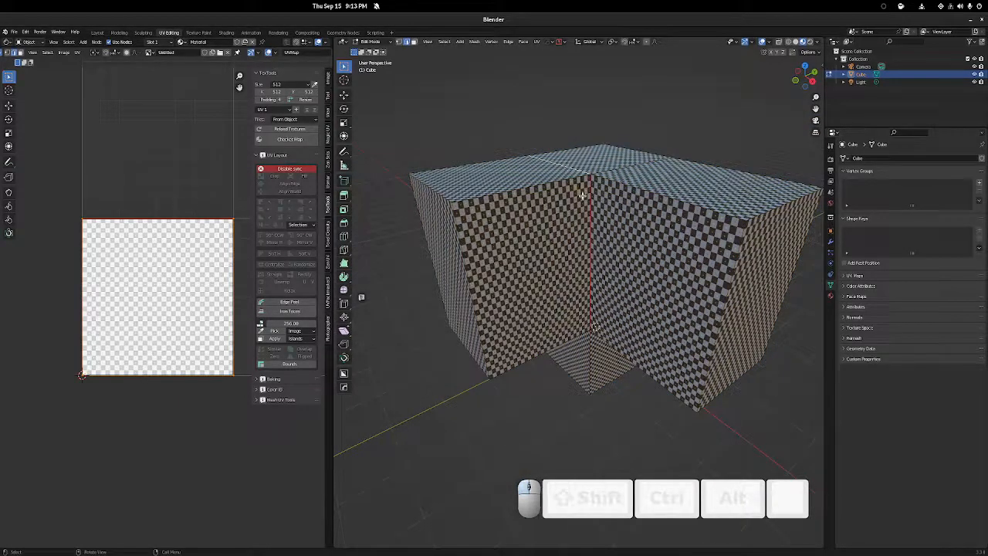
{"action": "key", "text": "a"}
{"action": "key", "text": "u"}
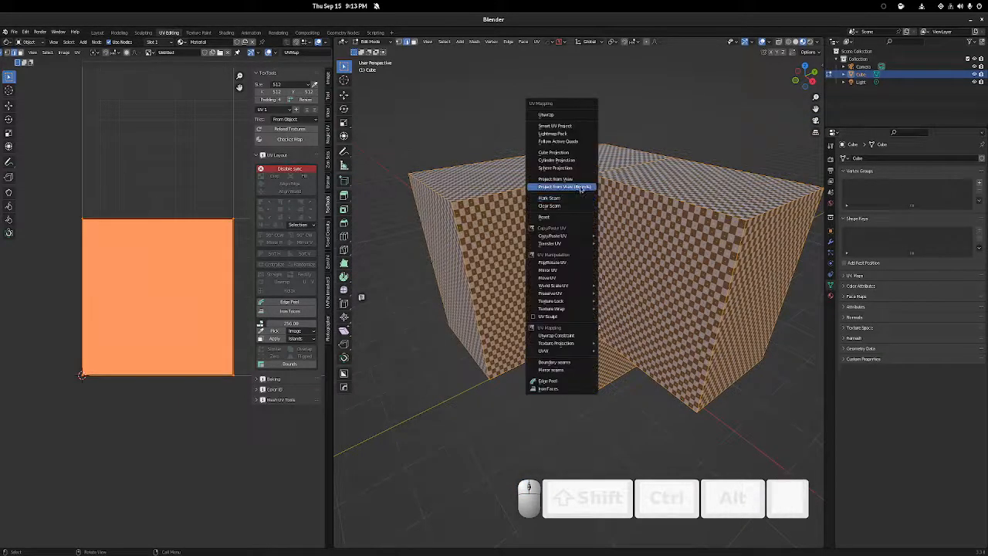
{"action": "left_click", "coordinate": [564, 116]}
{"action": "scroll", "coordinate": [634, 280], "scroll_direction": "down", "scroll_amount": 2}
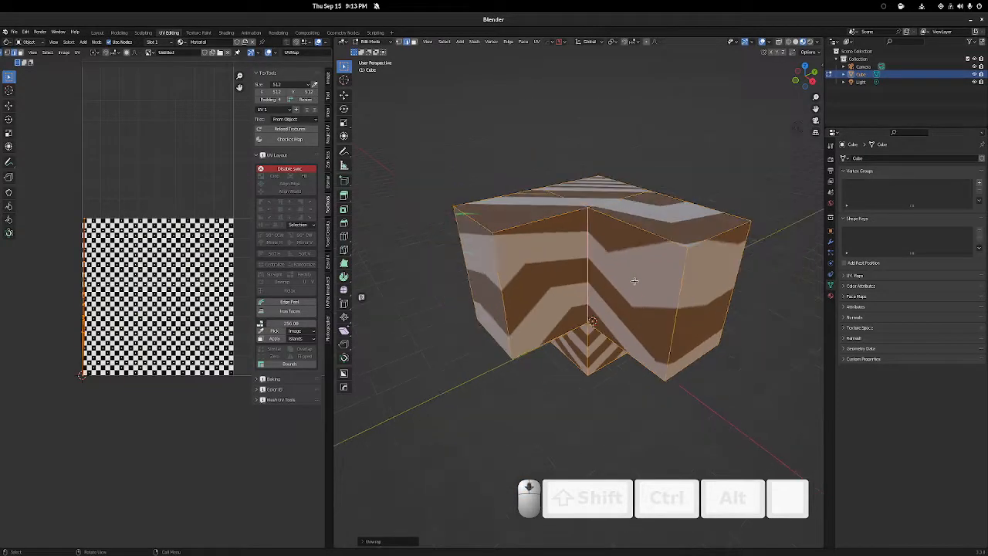
{"action": "mouse_move", "coordinate": [596, 244]}
{"action": "middle_mouse_down"}
{"action": "mouse_move", "coordinate": [552, 245]}
{"action": "mouse_move", "coordinate": [588, 245]}
{"action": "middle_mouse_up"}
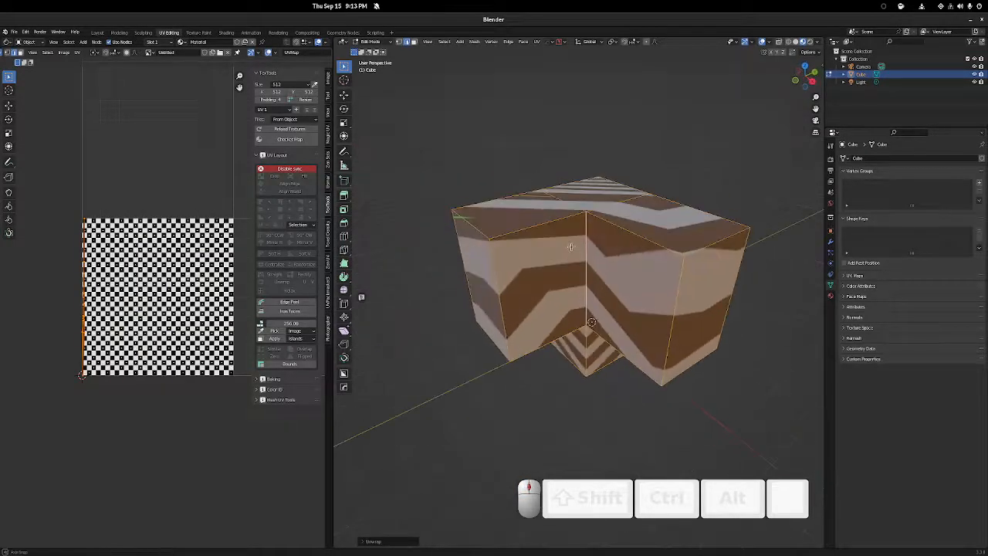
Clear the seam from the inner vertical corner edge and unwrap the whole mesh again
{"action": "left_click", "coordinate": [586, 250]}
{"action": "right_click", "coordinate": [586, 251]}
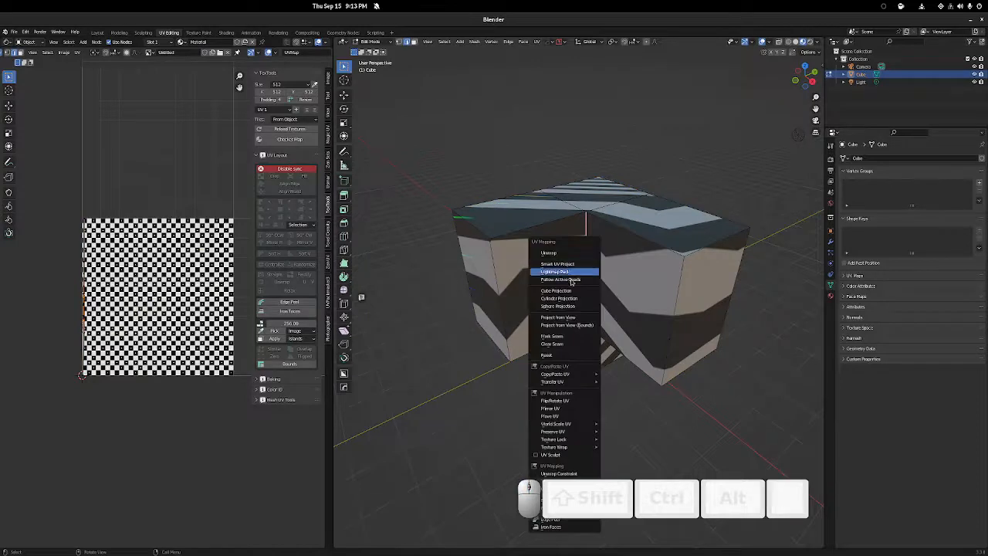
{"action": "left_click", "coordinate": [569, 336]}
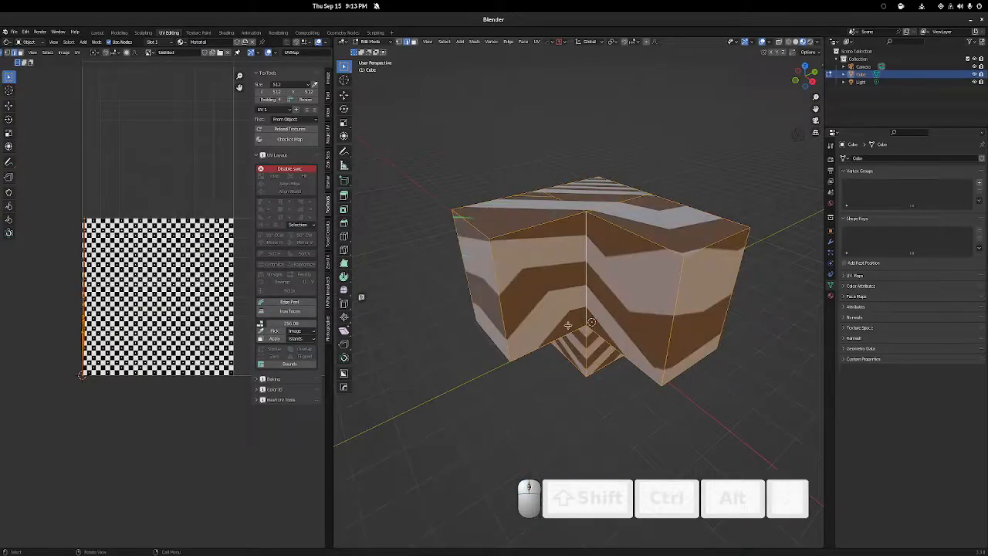
{"action": "key", "text": "u"}
{"action": "left_click", "coordinate": [543, 235]}
{"action": "scroll", "coordinate": [532, 277], "scroll_direction": "up", "scroll_amount": 3}
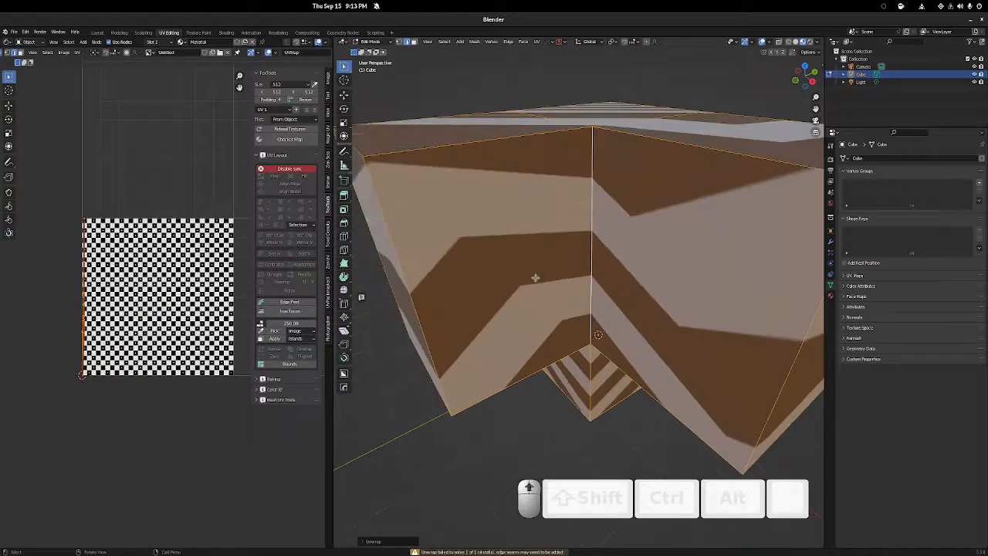
{"action": "scroll", "coordinate": [542, 274], "scroll_direction": "down", "scroll_amount": 3}
{"action": "mouse_move", "coordinate": [595, 237]}
{"action": "middle_mouse_down", "text": "shift"}
{"action": "mouse_move", "coordinate": [583, 252]}
{"action": "mouse_move", "coordinate": [698, 240]}
{"action": "mouse_move", "coordinate": [552, 235]}
{"action": "mouse_move", "coordinate": [612, 239]}
{"action": "middle_mouse_up", "text": "shift"}
Select only the inner vertical corner edge and turn on Live Unwrap for the mesh
{"action": "left_click", "coordinate": [610, 242]}
{"action": "left_click", "coordinate": [580, 266]}
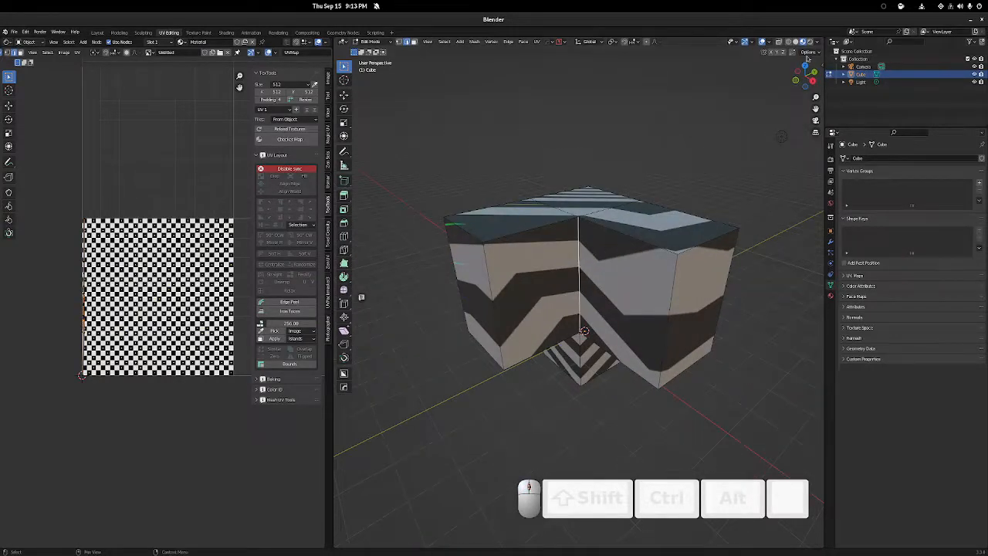
{"action": "key", "text": "u"}
{"action": "left_click", "coordinate": [810, 52]}
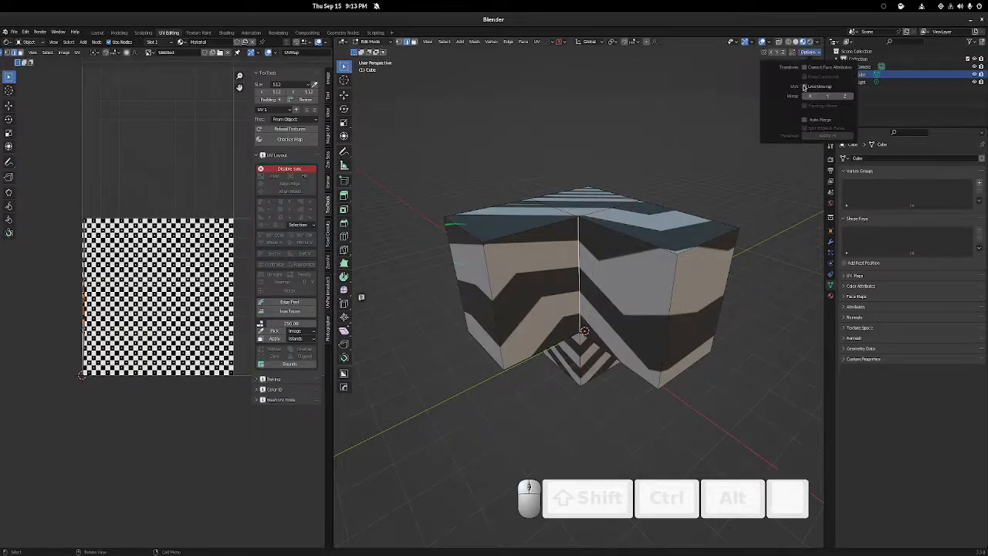
{"action": "left_click", "coordinate": [805, 88]}
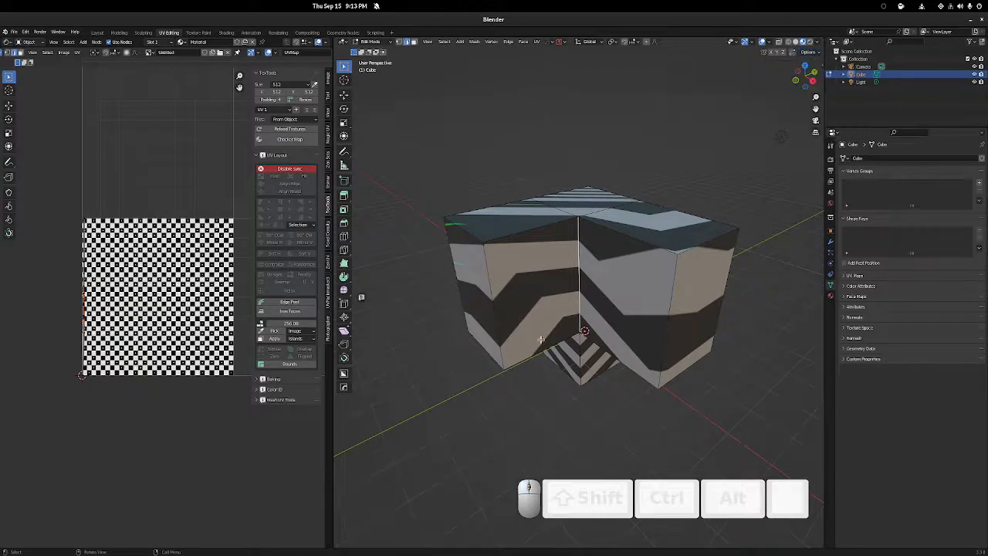
{"action": "middle_click_drag", "start_coordinate": [576, 277], "coordinate": [584, 273]}
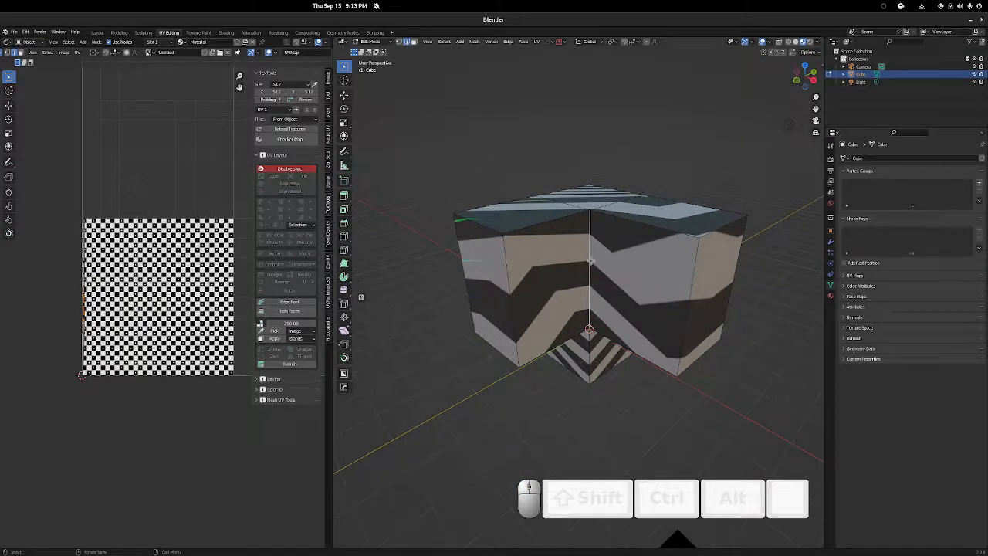
{"action": "middle_click_drag", "start_coordinate": [589, 259], "coordinate": [598, 267]}
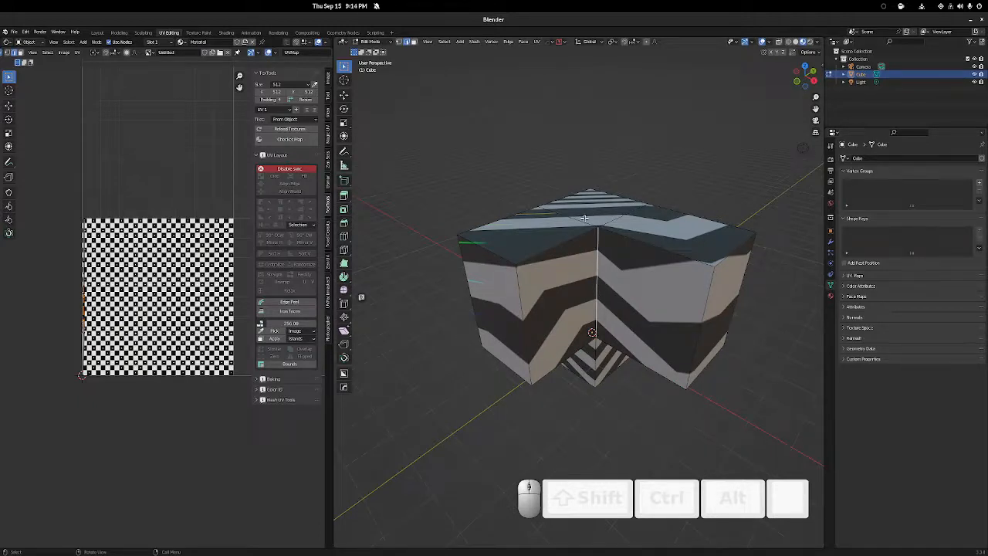
Pick the inner vertical corner edge as a shortest path with Edge Tag set to Tag Seam
{"action": "left_click", "coordinate": [597, 262]}
{"action": "key", "text": "ctrl"}
{"action": "left_click", "coordinate": [597, 262], "text": "ctrl"}
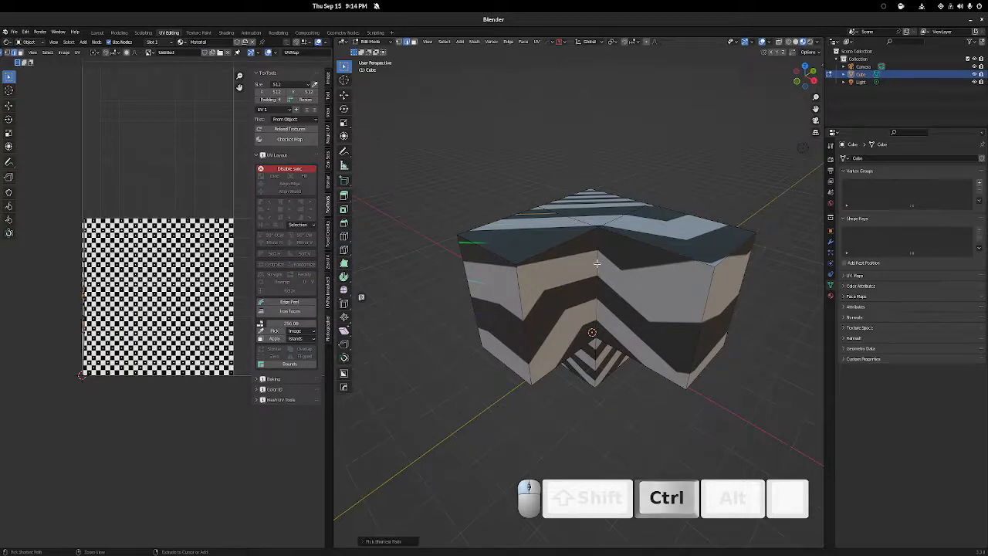
{"action": "left_click", "coordinate": [379, 544]}
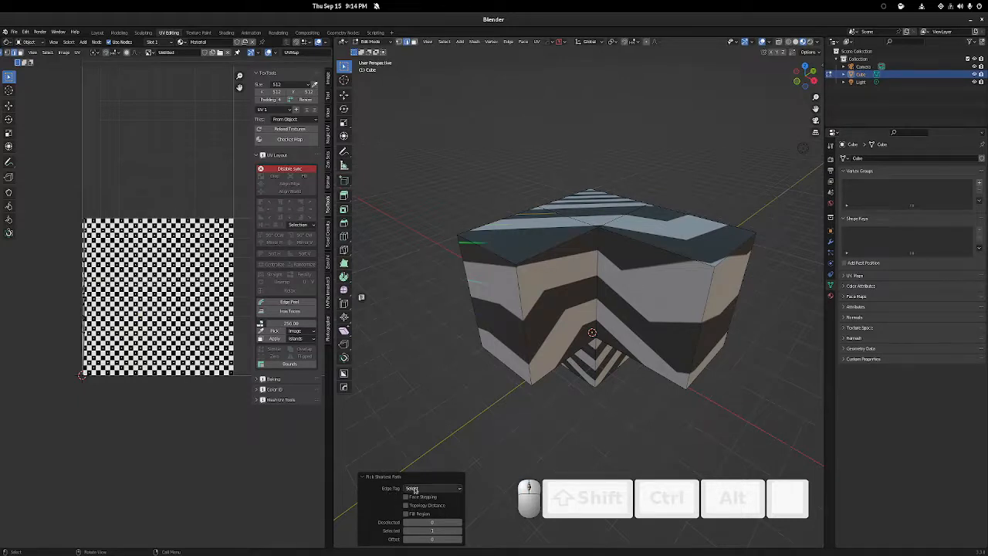
{"action": "left_click", "coordinate": [413, 488]}
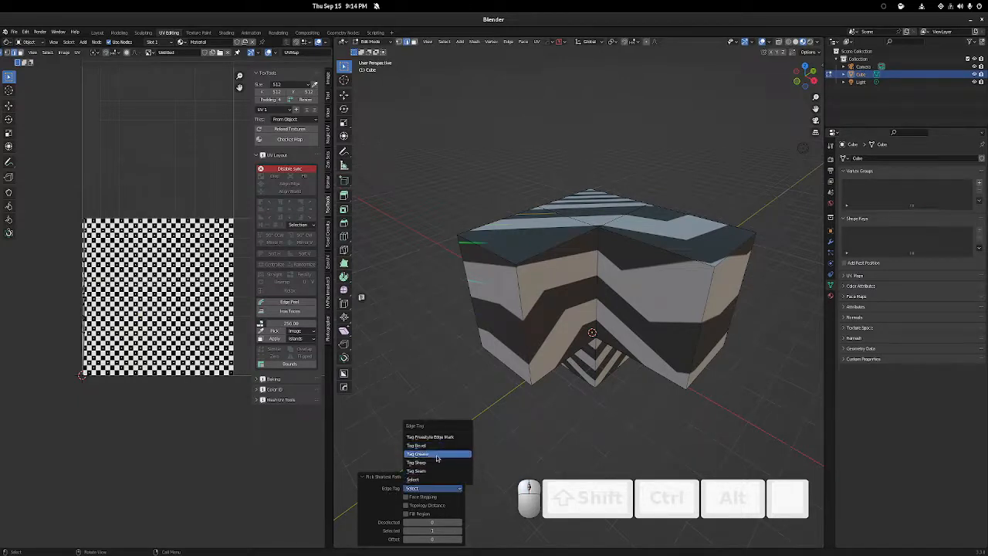
{"action": "left_click", "coordinate": [436, 470]}
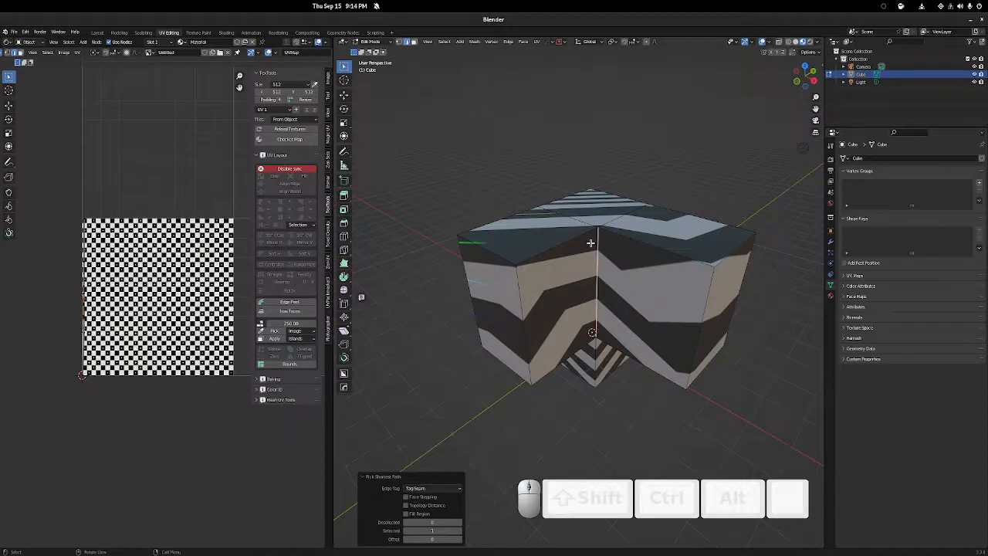
{"action": "left_click", "coordinate": [573, 218]}
{"action": "left_click", "coordinate": [594, 245]}
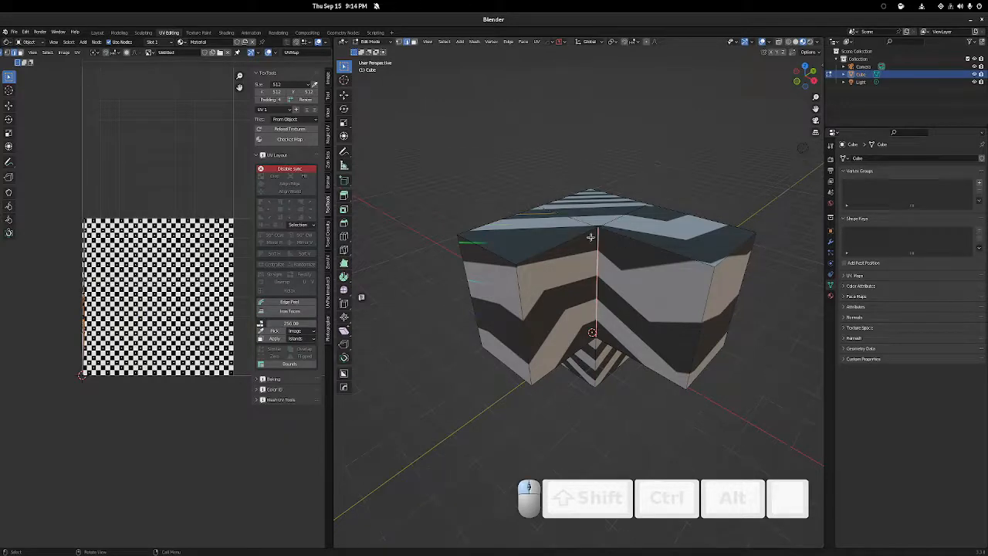
Tag seams from the inner corner across the top face, down the opposite vertical edge and along the underside
{"action": "left_click", "coordinate": [571, 219], "text": "ctrl"}
{"action": "middle_click_drag", "start_coordinate": [520, 280], "coordinate": [624, 268]}
{"action": "left_click", "coordinate": [630, 314], "text": "ctrl"}
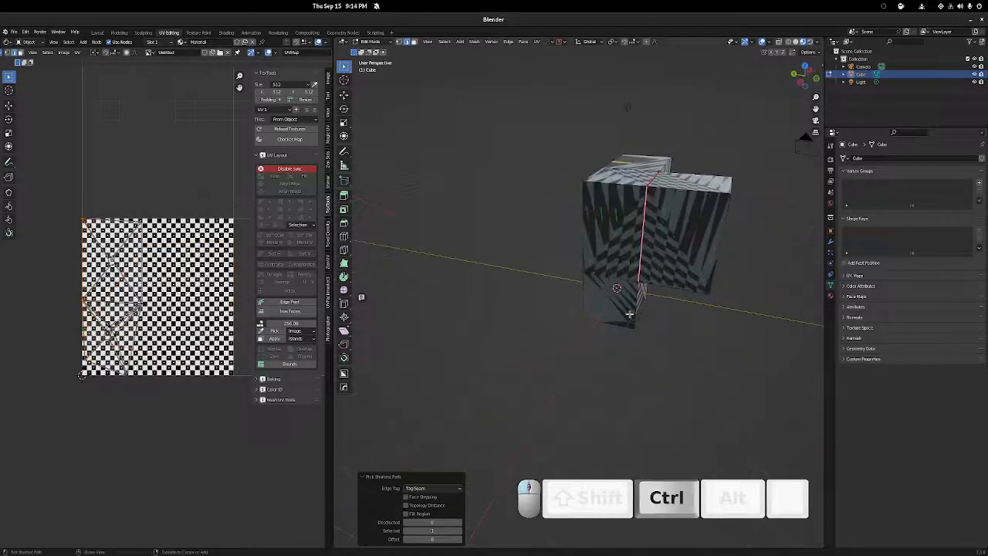
{"action": "middle_click_drag", "start_coordinate": [695, 265], "coordinate": [509, 190]}
{"action": "left_click", "coordinate": [521, 247]}
{"action": "left_click", "coordinate": [522, 246], "text": "ctrl"}
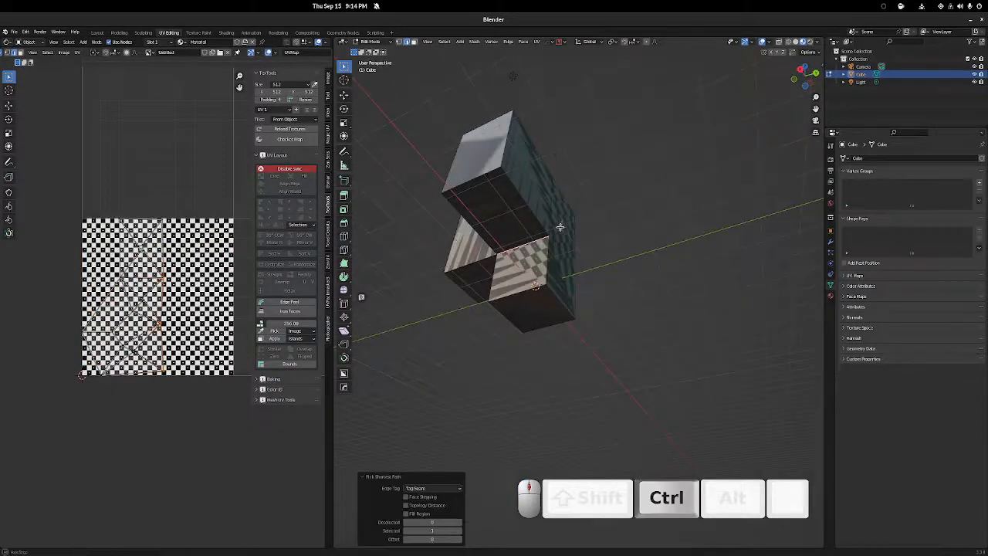
Tag the top face's outer edges and the top edges beside the inner corner as seams
{"action": "middle_click_drag", "start_coordinate": [560, 227], "coordinate": [530, 258]}
{"action": "left_click", "coordinate": [518, 225], "text": "ctrl"}
{"action": "middle_click_drag", "start_coordinate": [528, 203], "coordinate": [557, 263]}
{"action": "left_click", "coordinate": [501, 238], "text": "ctrl"}
{"action": "left_click", "coordinate": [536, 205]}
{"action": "left_click", "coordinate": [393, 234], "text": "ctrl"}
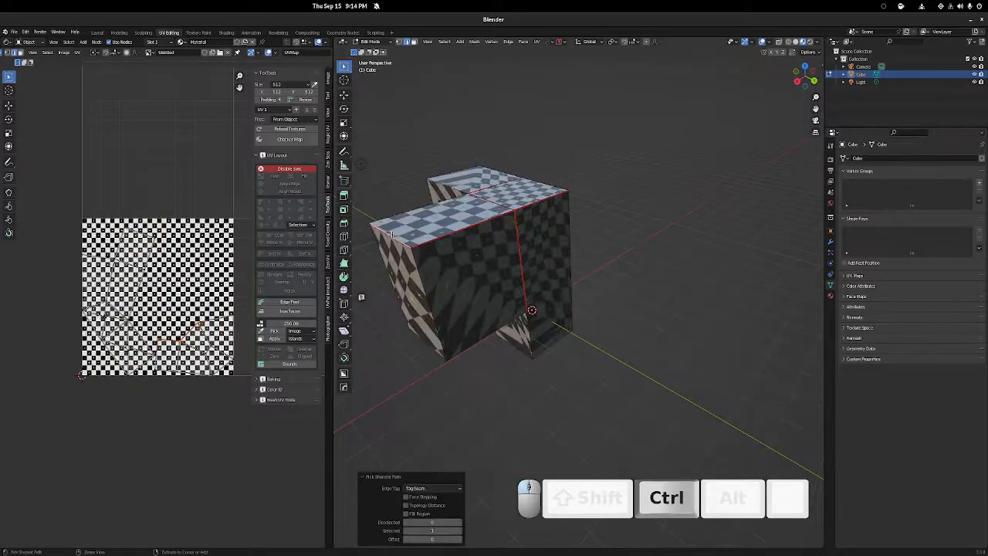
{"action": "middle_click_drag", "start_coordinate": [392, 265], "coordinate": [587, 259]}
{"action": "left_click", "coordinate": [569, 251], "text": "ctrl"}
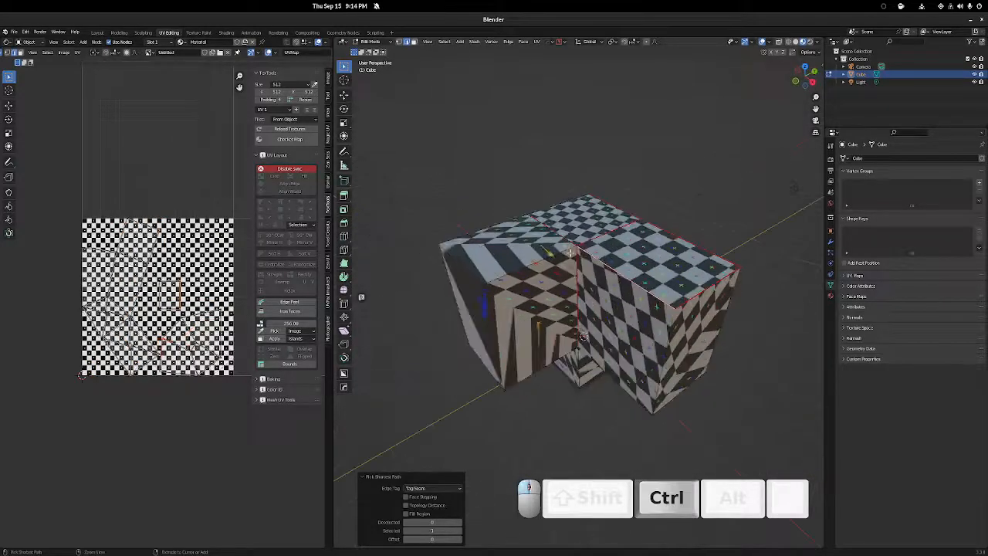
{"action": "left_click", "coordinate": [525, 266], "text": "ctrl"}
Unlink the checker image from the UV editor so only the UV islands are displayed
{"action": "scroll", "coordinate": [159, 306], "scroll_direction": "up", "scroll_amount": 4}
{"action": "scroll", "coordinate": [160, 305], "scroll_direction": "down", "scroll_amount": 3}
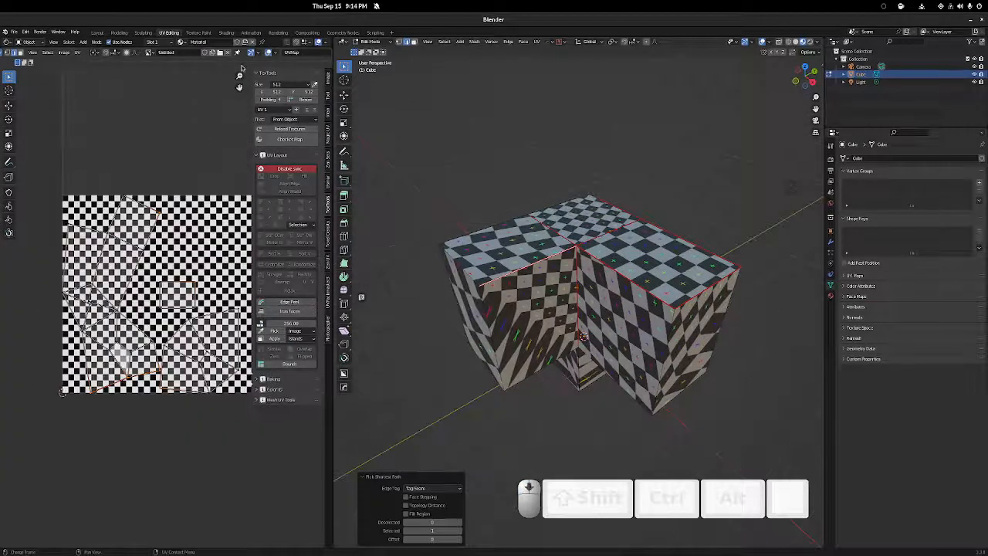
{"action": "left_click", "coordinate": [225, 52]}
{"action": "scroll", "coordinate": [121, 309], "scroll_direction": "up", "scroll_amount": 3}
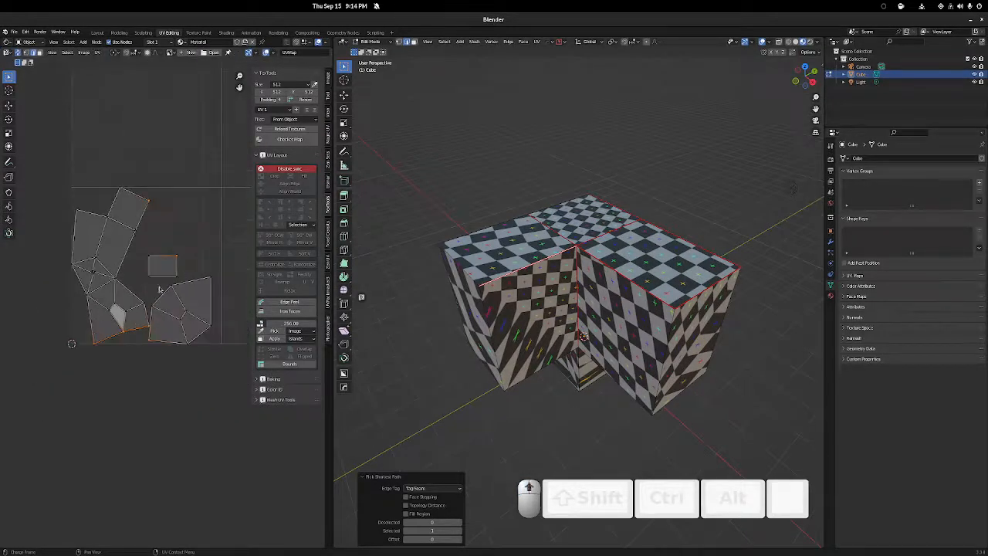
Tag the remaining outline edges of the tall outer side face as seams
{"action": "left_click", "coordinate": [466, 260], "text": "ctrl"}
{"action": "middle_click_drag", "start_coordinate": [465, 260], "coordinate": [563, 255]}
{"action": "left_click", "coordinate": [577, 248]}
{"action": "left_click", "coordinate": [561, 255], "text": "ctrl"}
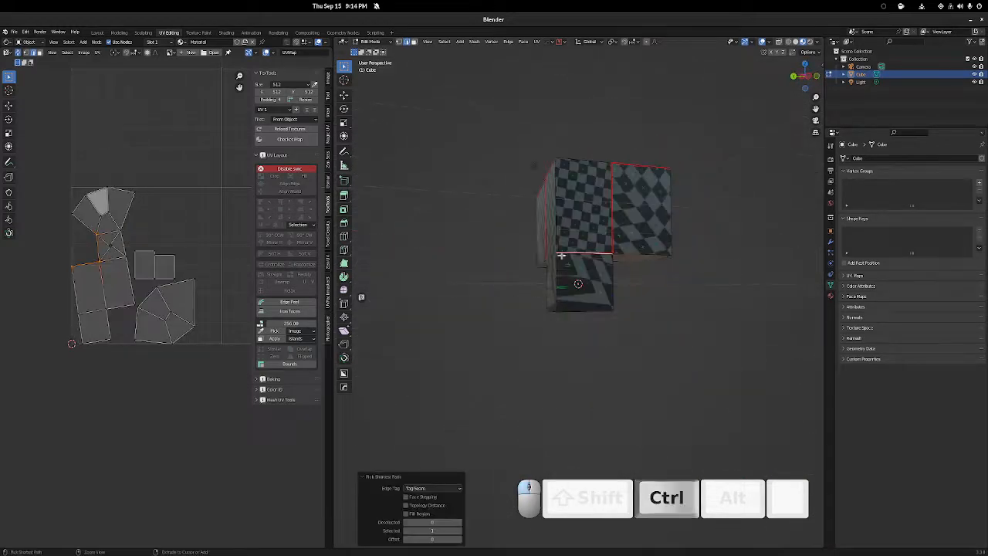
{"action": "left_click", "coordinate": [553, 255], "text": "ctrl"}
{"action": "mouse_move", "coordinate": [573, 221]}
{"action": "middle_mouse_down"}
{"action": "mouse_move", "coordinate": [578, 280]}
{"action": "mouse_move", "coordinate": [560, 210]}
{"action": "middle_mouse_up"}
{"action": "left_click", "coordinate": [587, 226]}
{"action": "left_click", "coordinate": [566, 236], "text": "ctrl"}
{"action": "left_click", "coordinate": [551, 261], "text": "ctrl"}
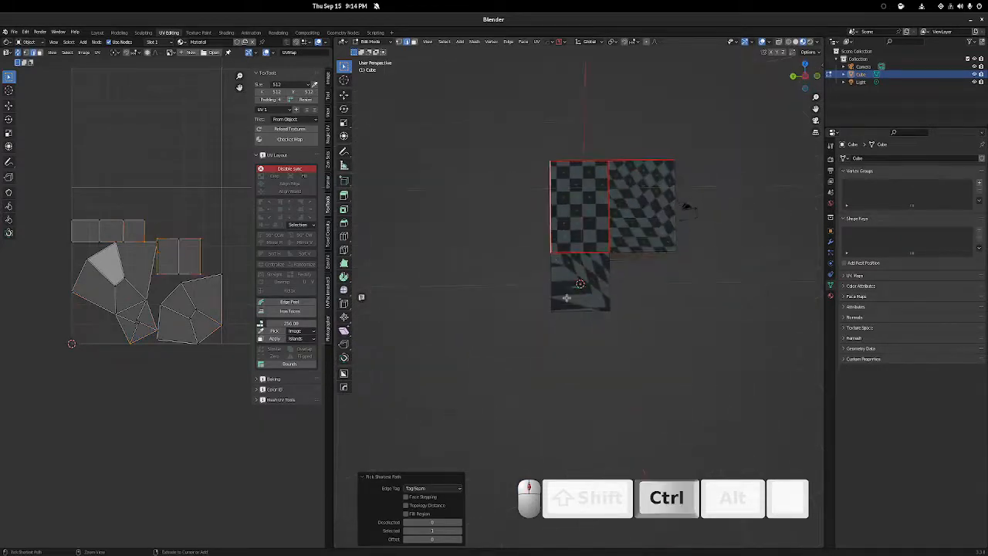
Tag seams around the small lower block and on the bottom and vertical edges of the adjoining upper block
{"action": "left_click", "coordinate": [578, 307]}
{"action": "middle_click_drag", "start_coordinate": [618, 287], "coordinate": [583, 266]}
{"action": "left_click", "coordinate": [576, 264], "text": "ctrl"}
{"action": "left_click", "coordinate": [600, 253], "text": "ctrl"}
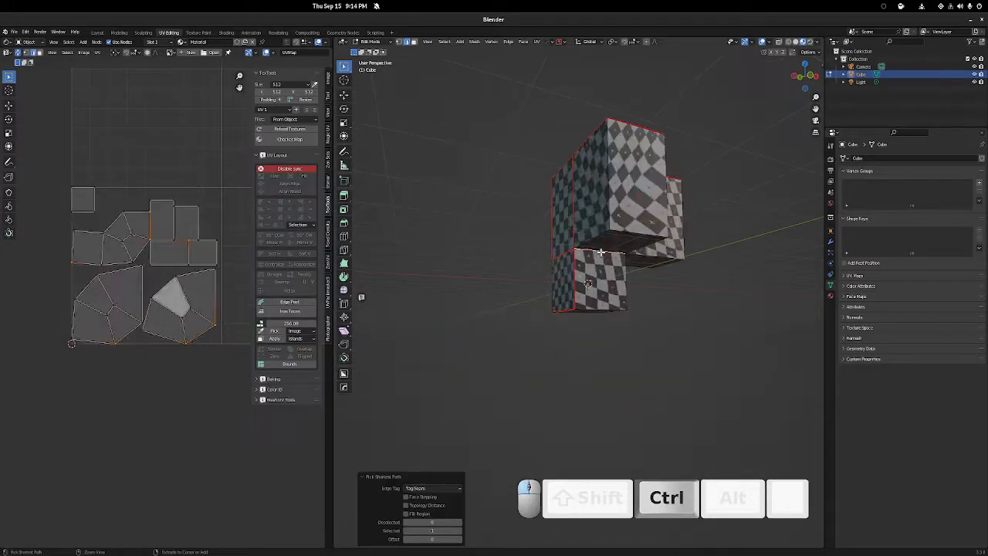
{"action": "middle_click_drag", "start_coordinate": [642, 252], "coordinate": [559, 252]}
{"action": "left_click", "coordinate": [568, 243], "text": "ctrl"}
{"action": "left_click", "coordinate": [585, 260], "text": "ctrl"}
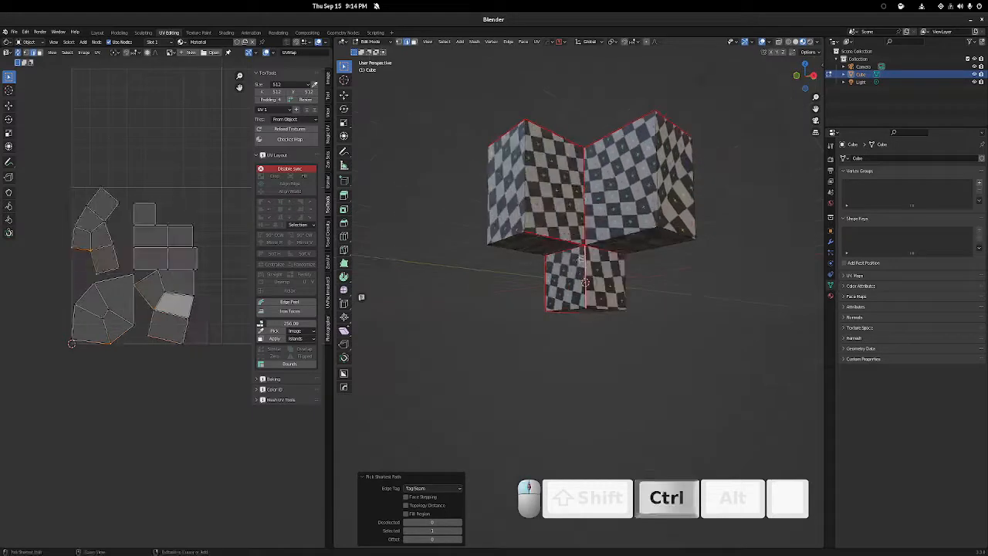
{"action": "left_click", "coordinate": [509, 236], "text": "ctrl"}
{"action": "left_click", "coordinate": [487, 186], "text": "ctrl"}
{"action": "middle_click_drag", "start_coordinate": [498, 187], "coordinate": [537, 231]}
Select the whole mesh and review the available UV mapping commands and the UV editor's display and vertex settings
{"action": "key", "text": "a"}
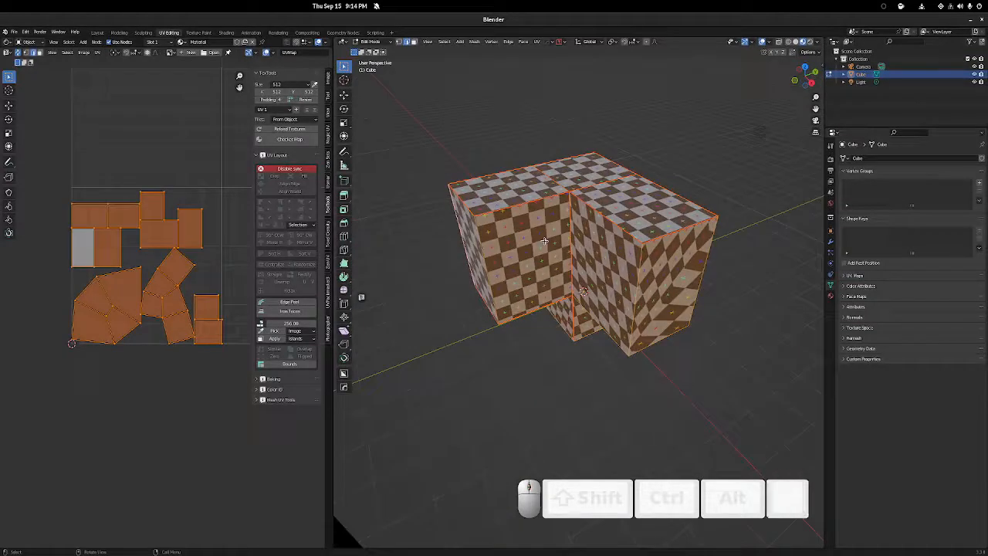
{"action": "key", "text": "u"}
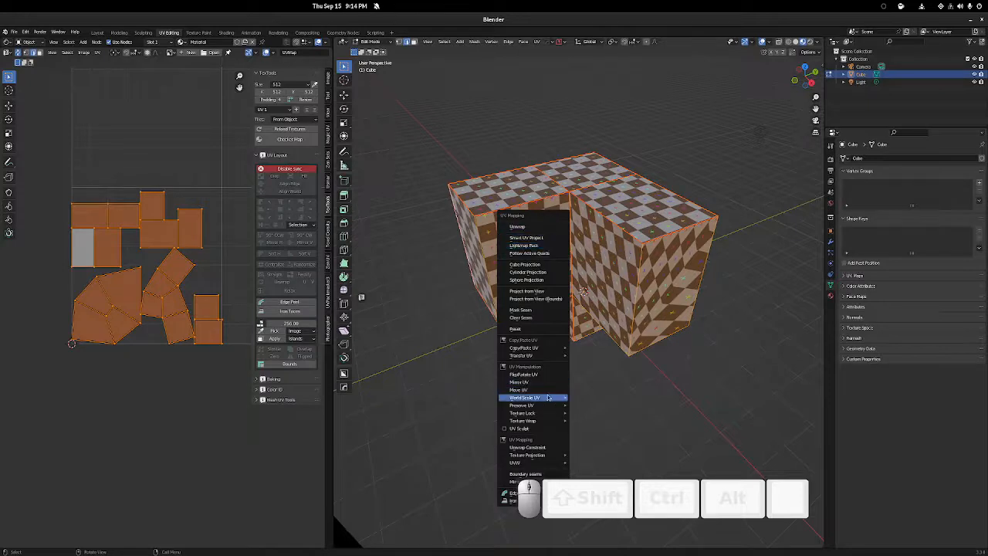
{"action": "mouse_move", "coordinate": [548, 405]}
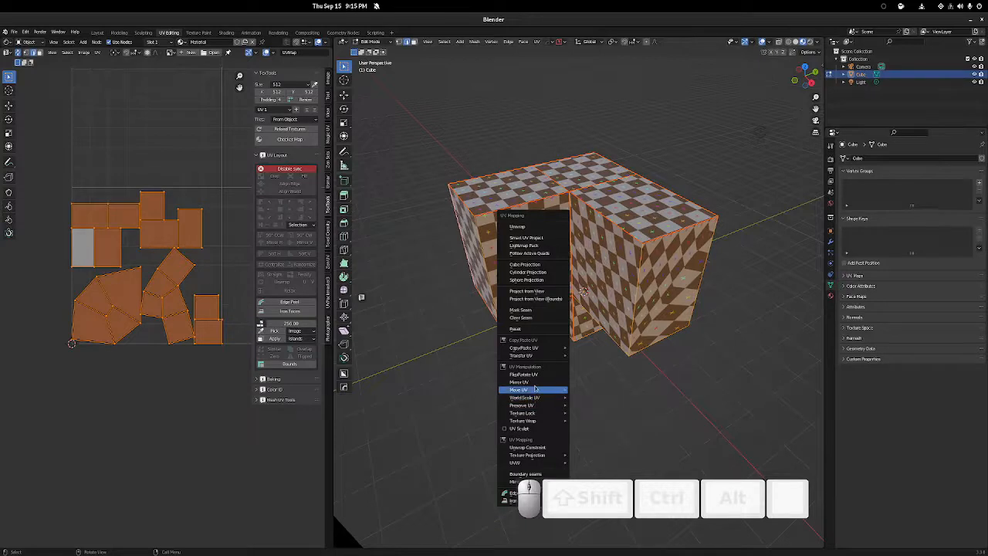
{"action": "left_click", "coordinate": [331, 112]}
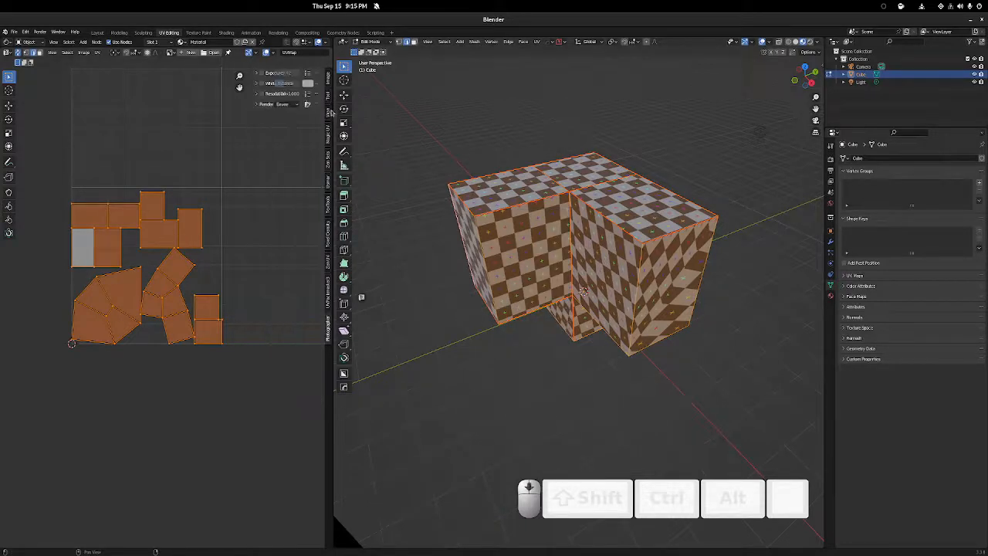
{"action": "scroll", "coordinate": [331, 116], "scroll_direction": "down", "scroll_amount": 4}
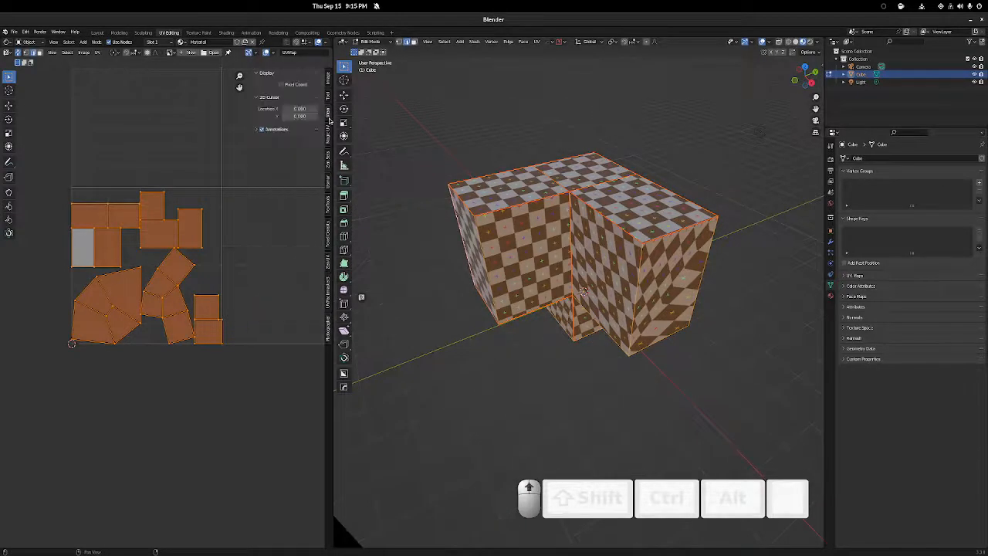
{"action": "scroll", "coordinate": [330, 120], "scroll_direction": "up", "scroll_amount": 3}
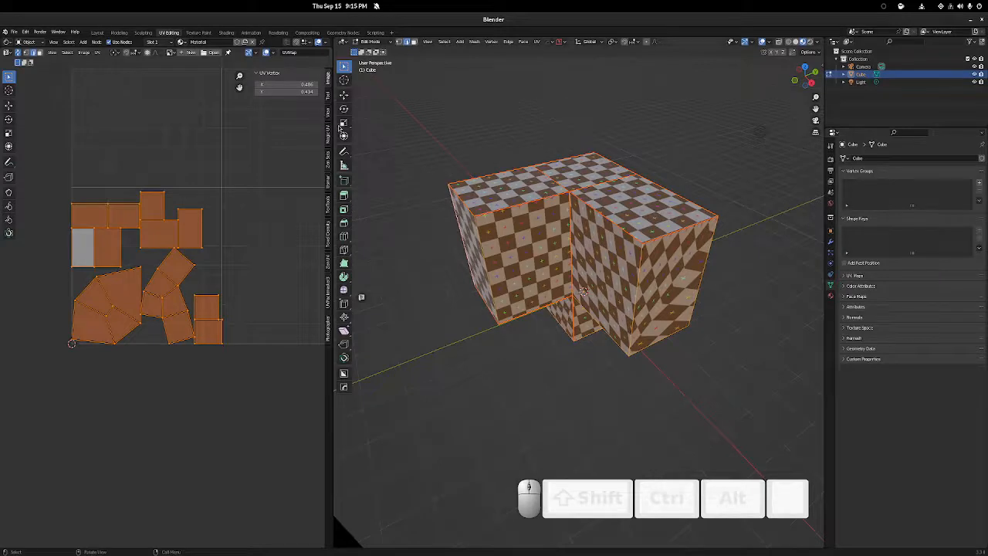
{"action": "mouse_move", "coordinate": [576, 213]}
{"action": "middle_mouse_down"}
{"action": "mouse_move", "coordinate": [591, 236]}
{"action": "mouse_move", "coordinate": [585, 214]}
{"action": "middle_mouse_up"}
{"action": "middle_click", "coordinate": [585, 215], "text": "alt"}
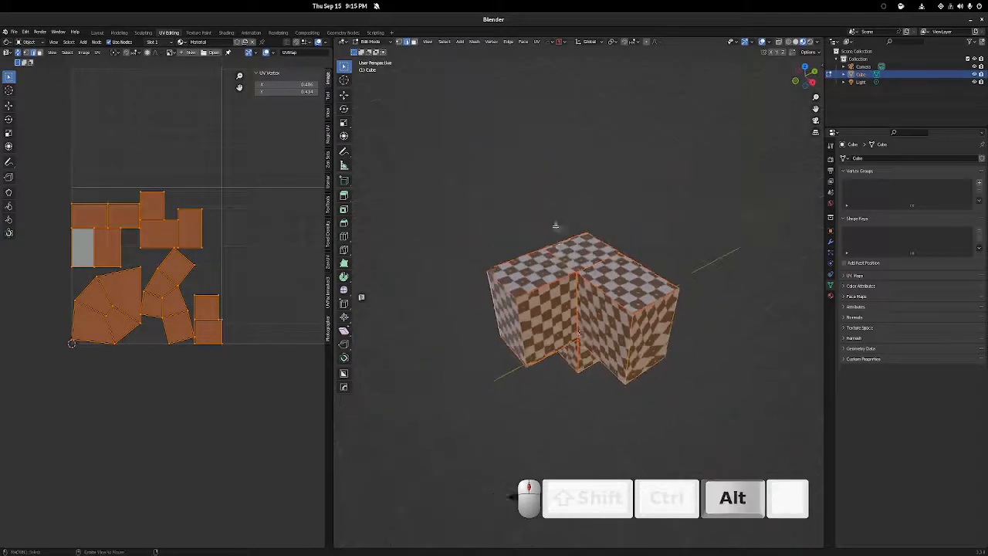
{"action": "middle_click_drag", "start_coordinate": [556, 324], "coordinate": [520, 275]}
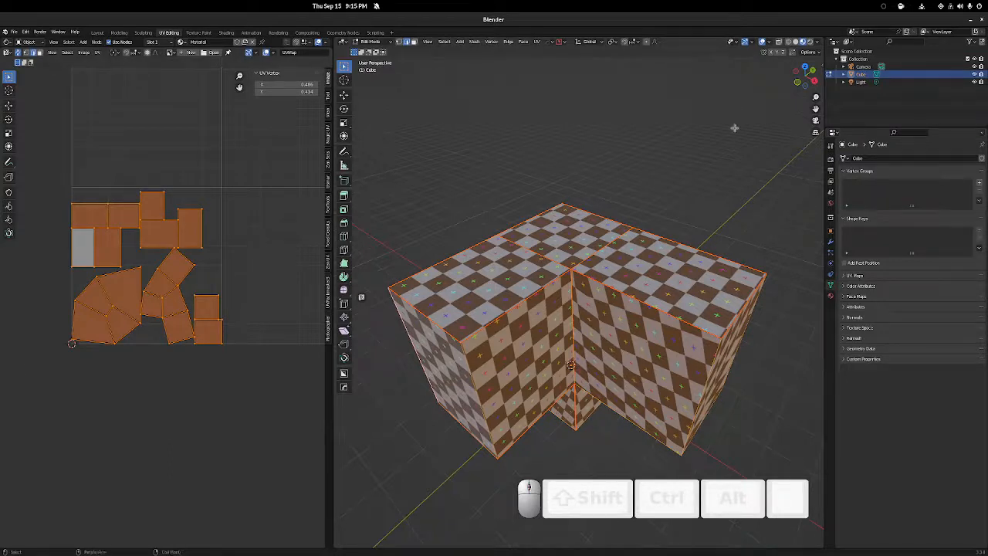
Select the seam edge crossing the top face from the inner corner and examine where it lies in the UV layout
{"action": "left_click", "coordinate": [568, 289]}
{"action": "left_click", "coordinate": [541, 263]}
{"action": "scroll", "coordinate": [156, 307], "scroll_direction": "down", "scroll_amount": 1}
{"action": "scroll", "coordinate": [157, 306], "scroll_direction": "up", "scroll_amount": 2}
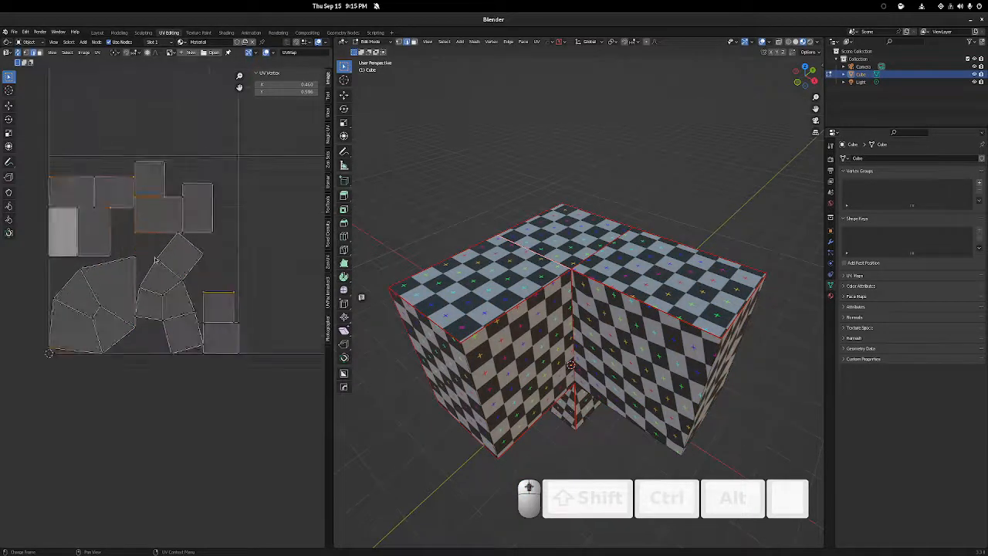